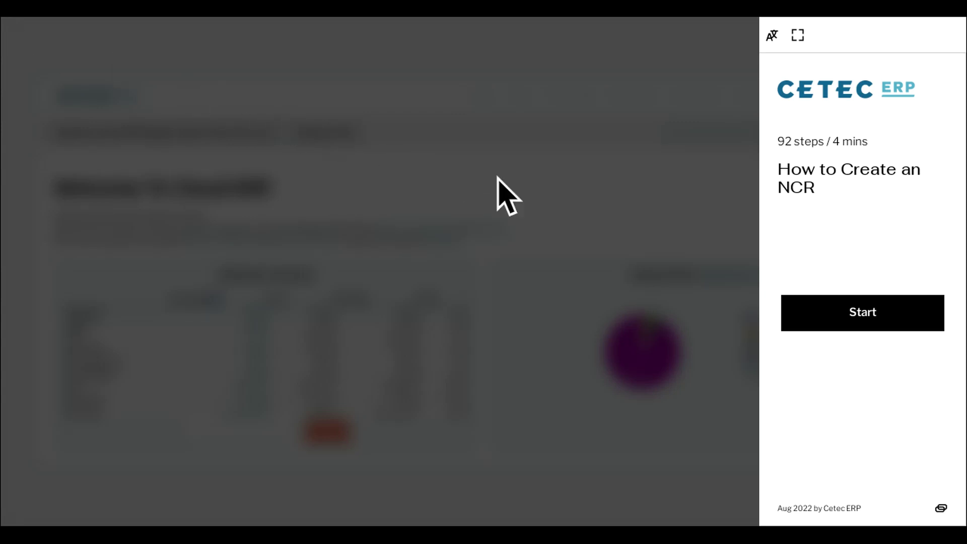
- Go to ADMIN > Maintenance > Data Maintenance to list all 68 data types
click(879, 300)
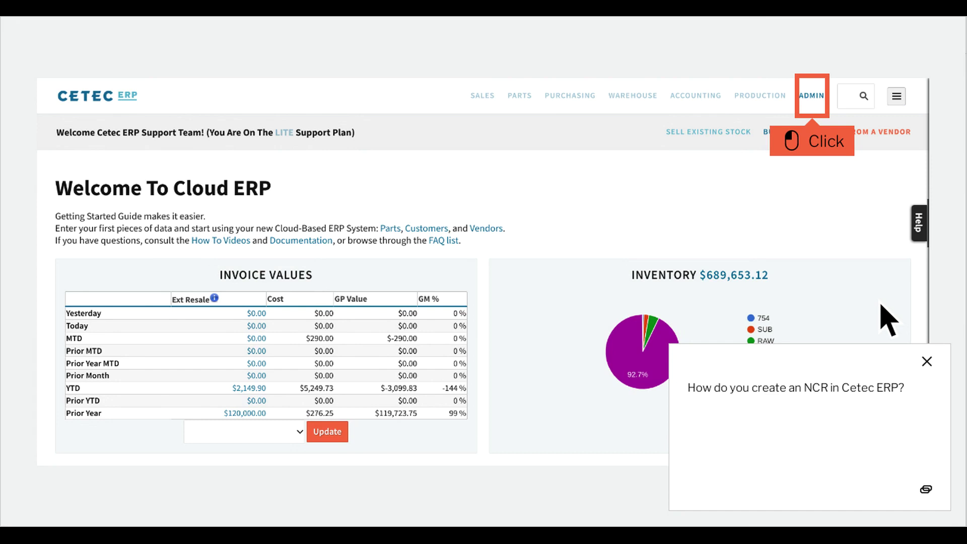
click(829, 105)
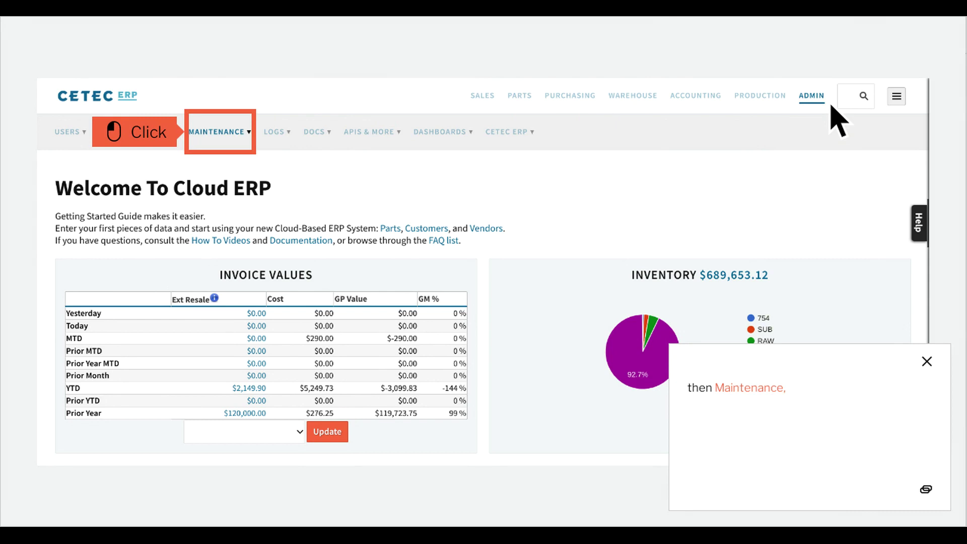
click(239, 142)
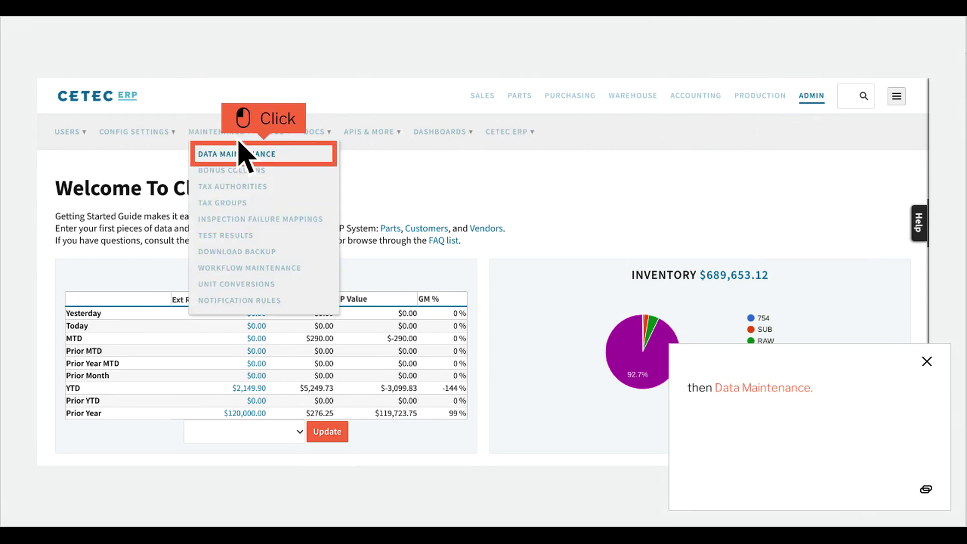
click(281, 160)
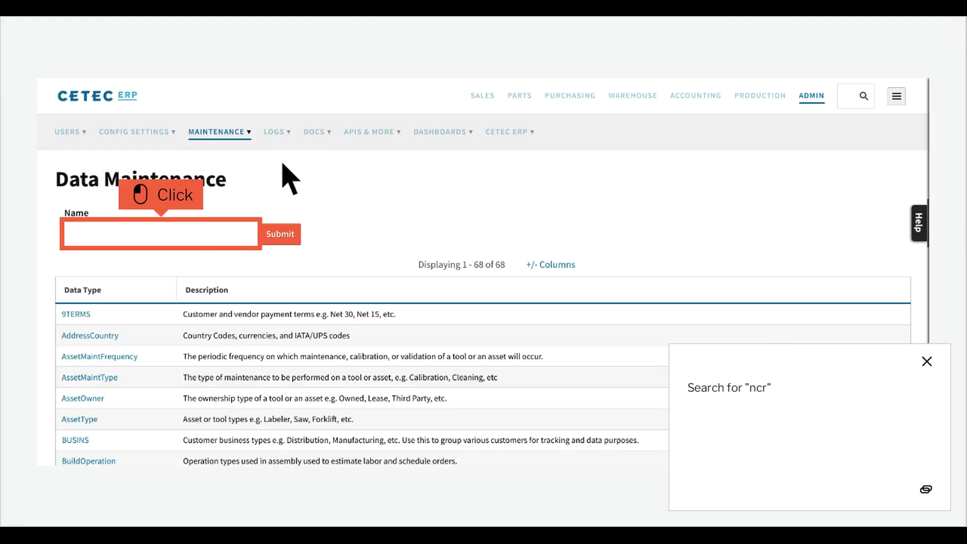
- Search data types by the name 'ncr' to show the three NCR types
click(180, 243)
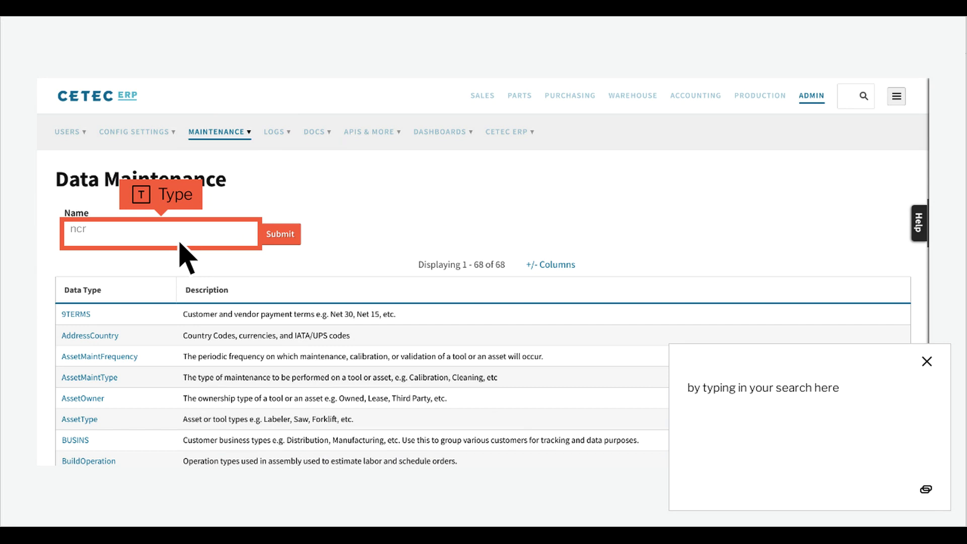
text(ncr)
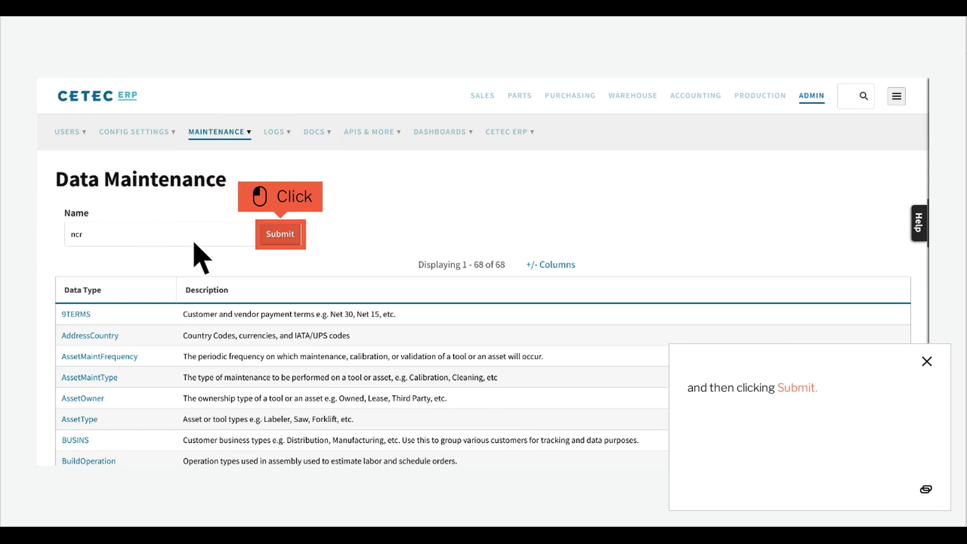
click(297, 240)
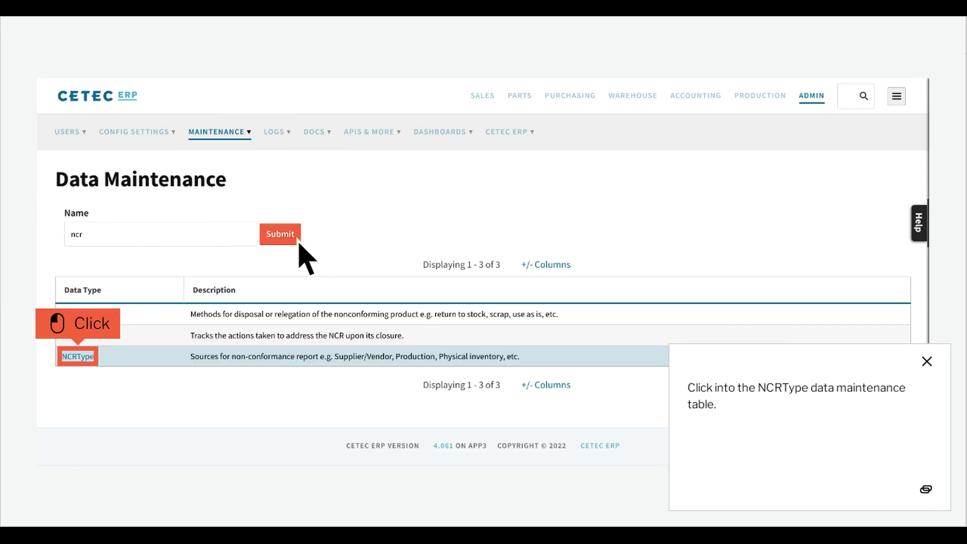
- In the NCRType table, mark the Production row for deletion and save
click(95, 364)
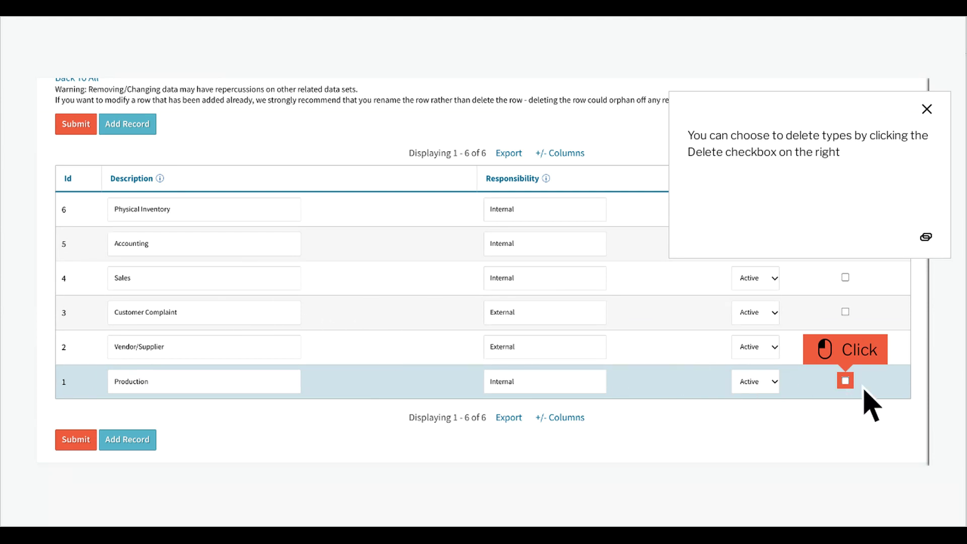
click(845, 380)
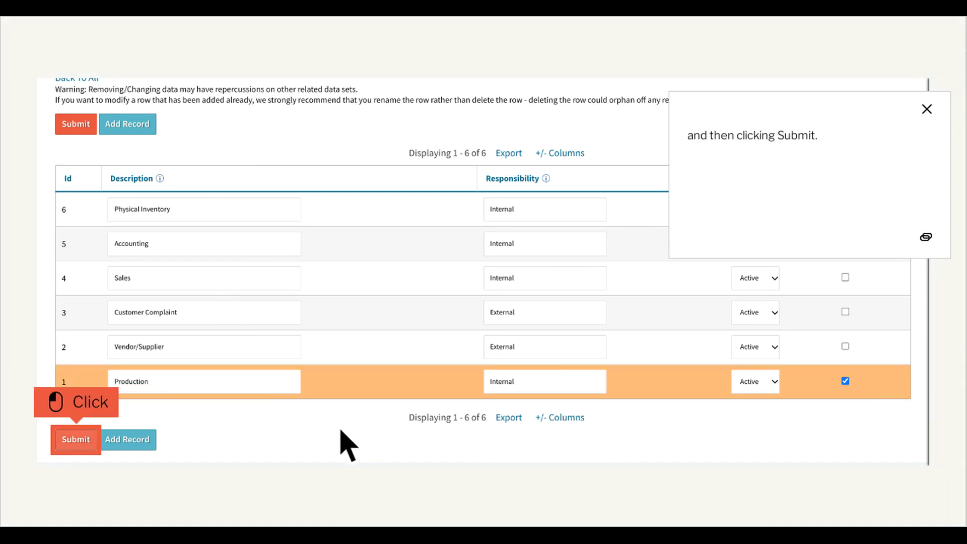
click(94, 450)
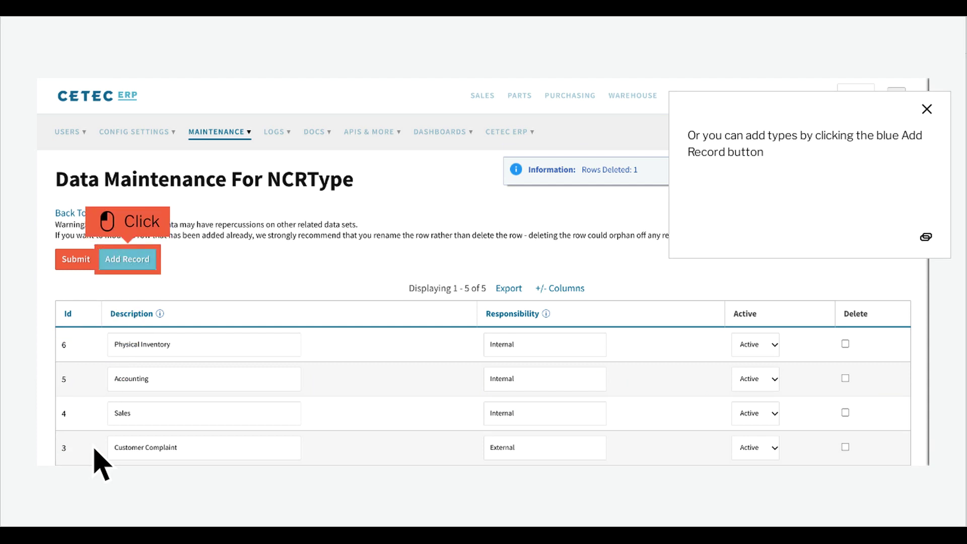
- Add NCRType row 'Production' with responsibility Internal and status Active, then save it
click(146, 268)
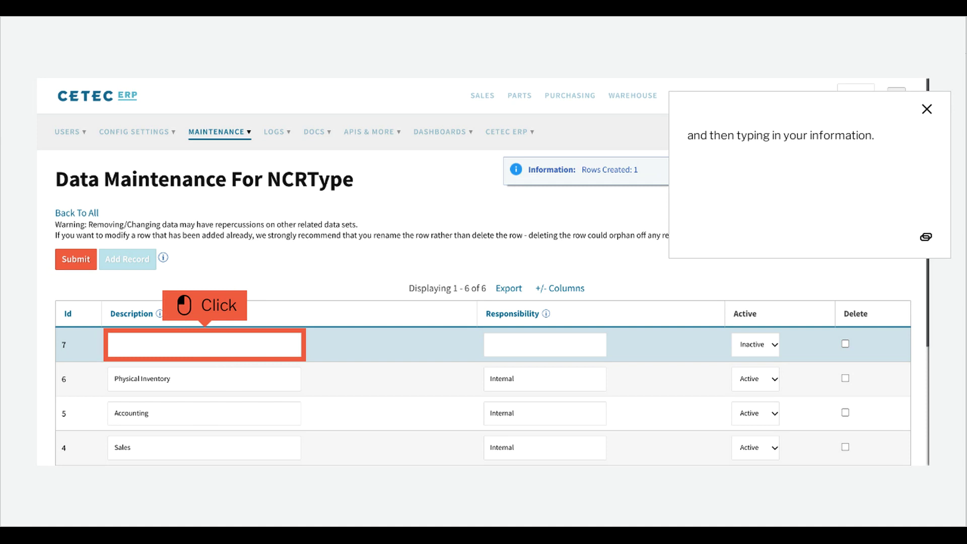
click(223, 353)
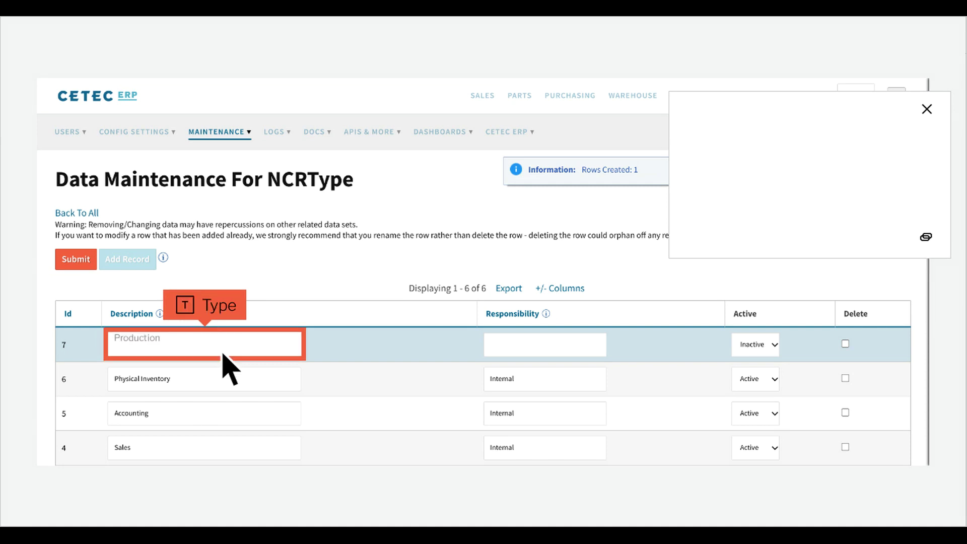
text(Production)
key(Tab)
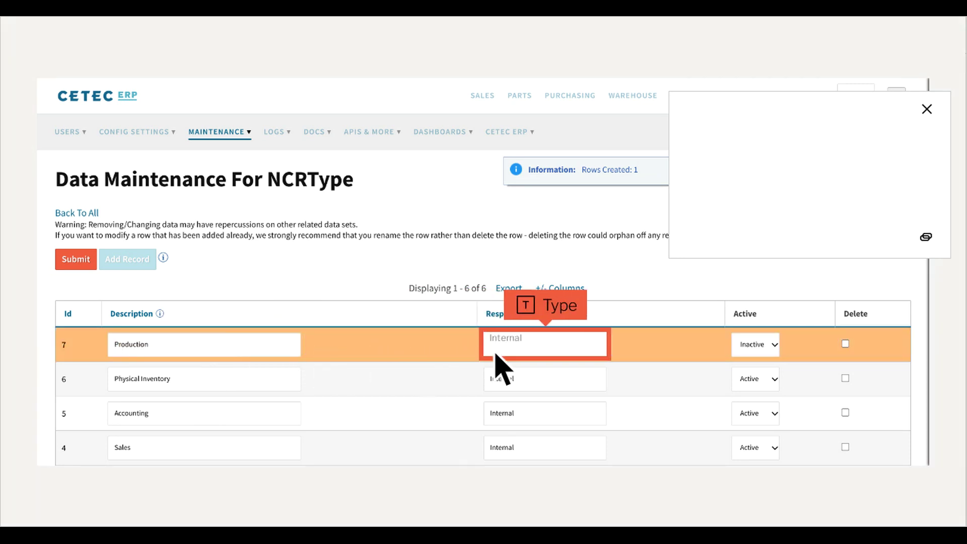
text(Internal)
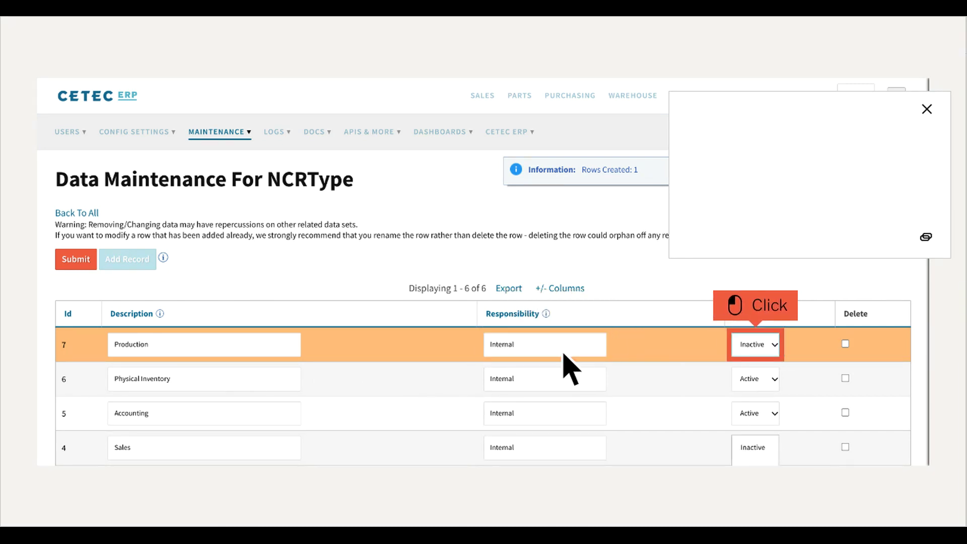
click(774, 347)
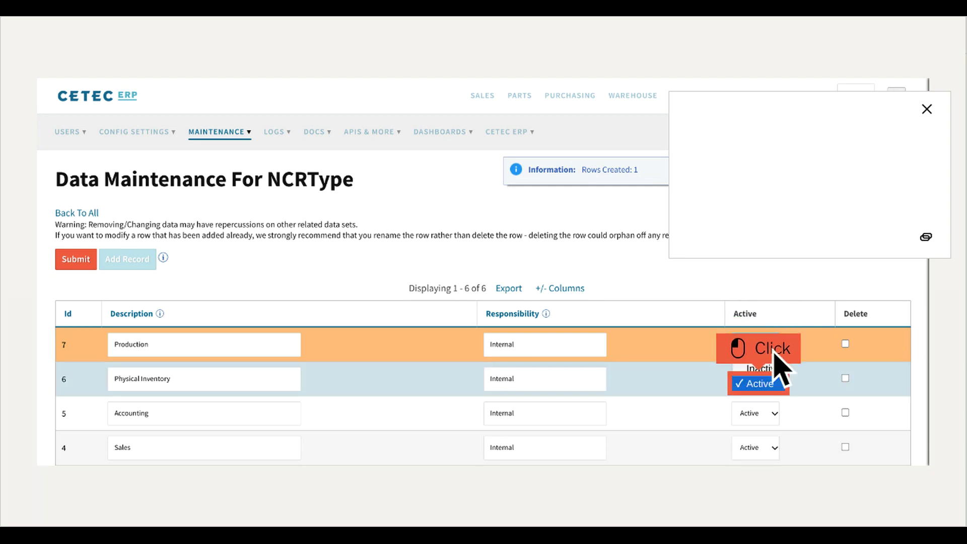
click(777, 392)
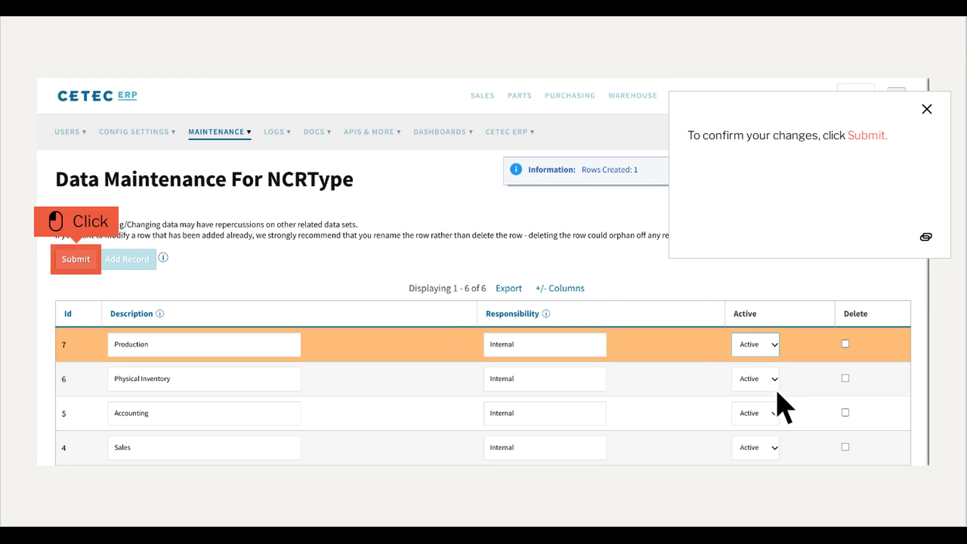
click(93, 266)
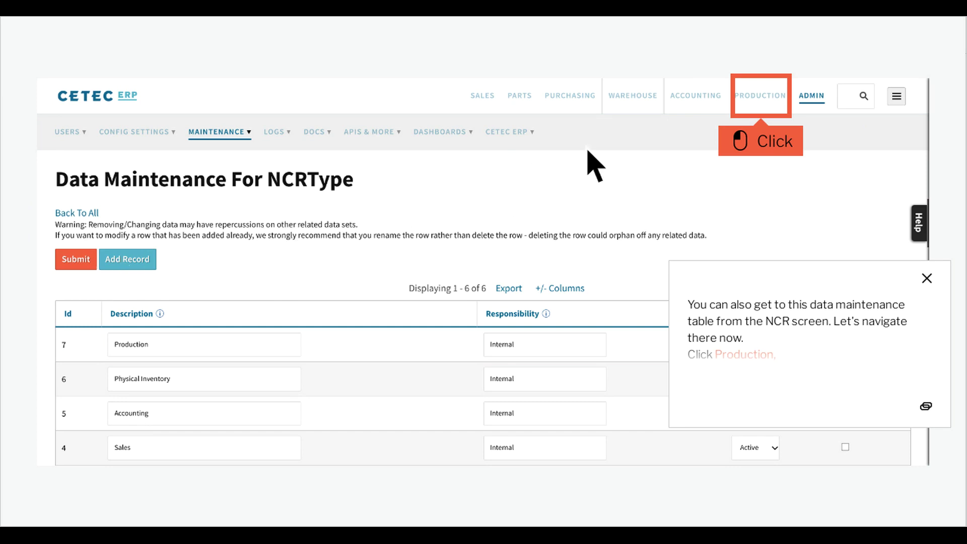
- Go to PRODUCTION > Quality > NCR List and bring the 11 open NCRs into view
click(779, 105)
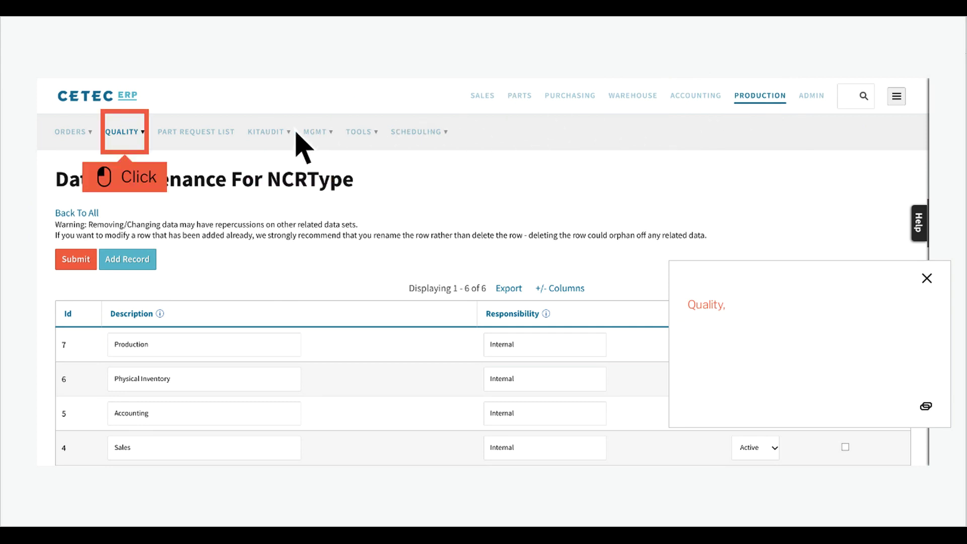
click(144, 140)
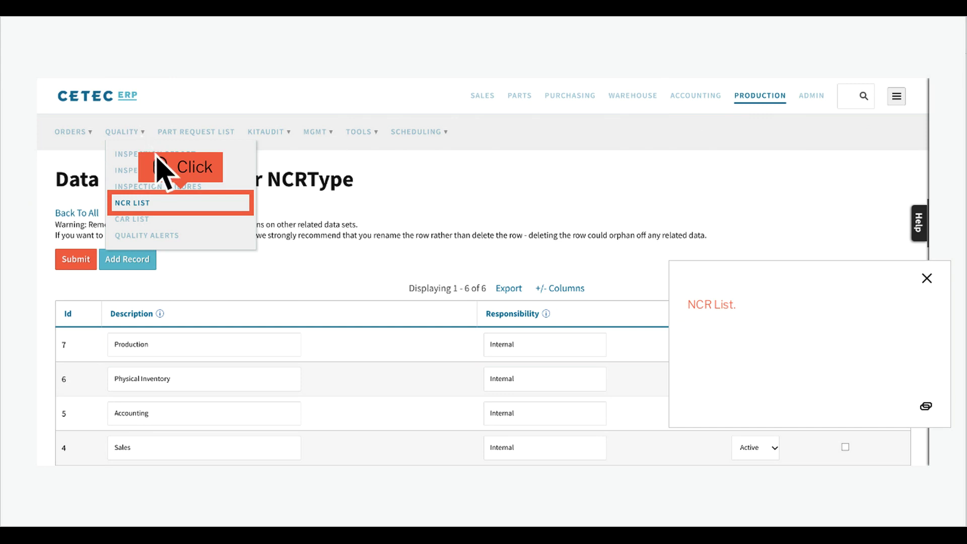
click(200, 212)
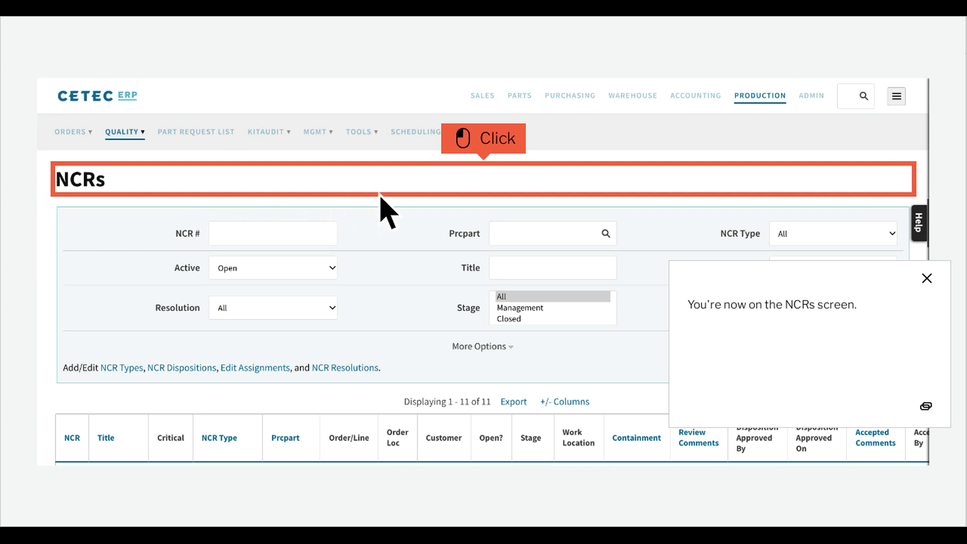
click(502, 189)
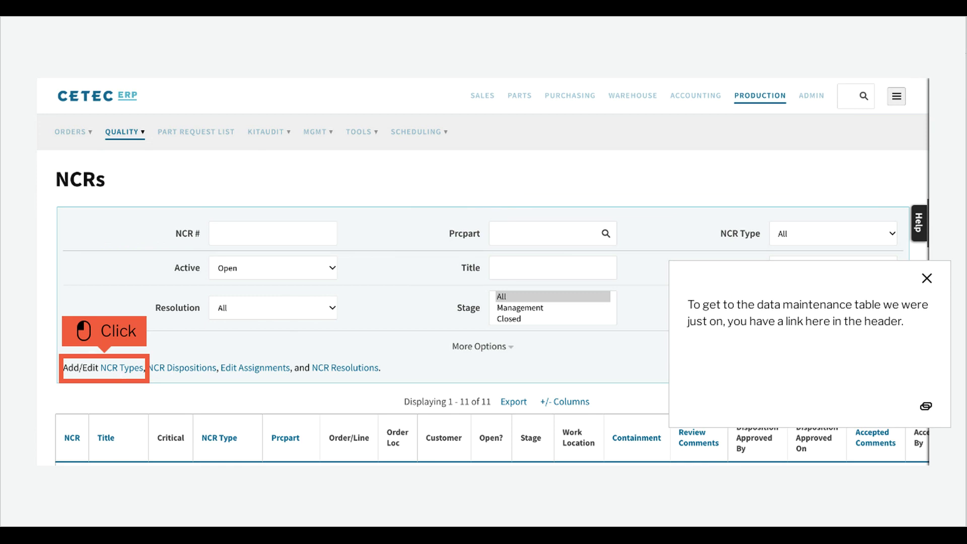
click(124, 381)
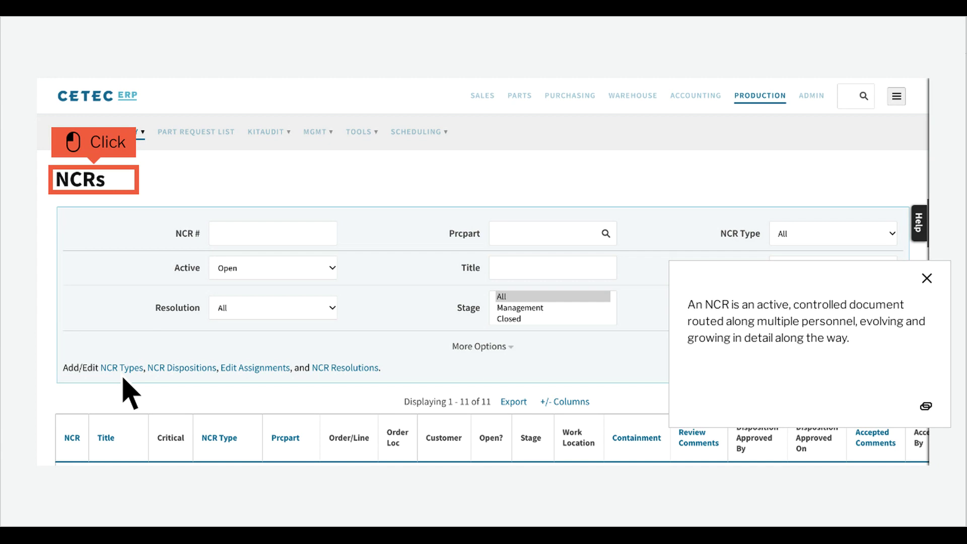
click(113, 190)
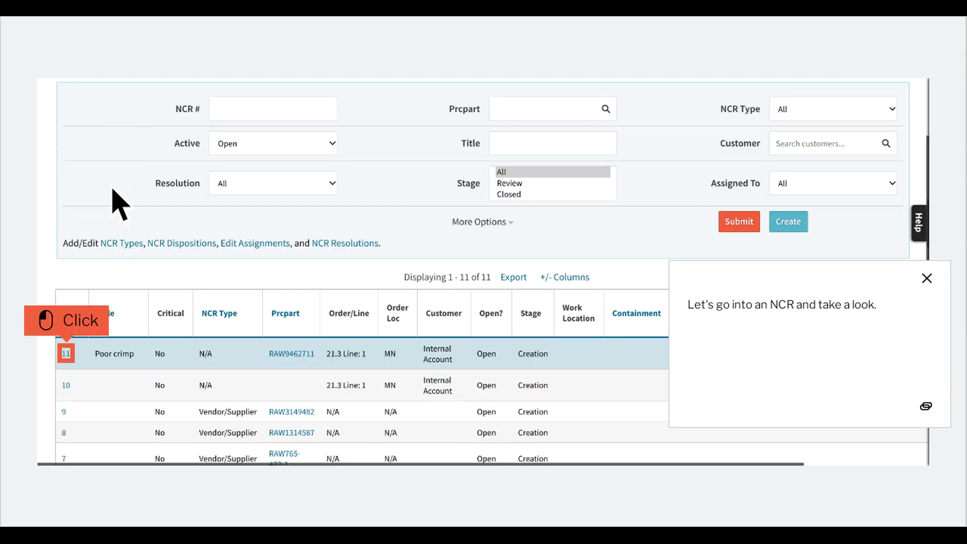
- Open NCR 11, 'Poor crimp', from the NCR table
click(85, 363)
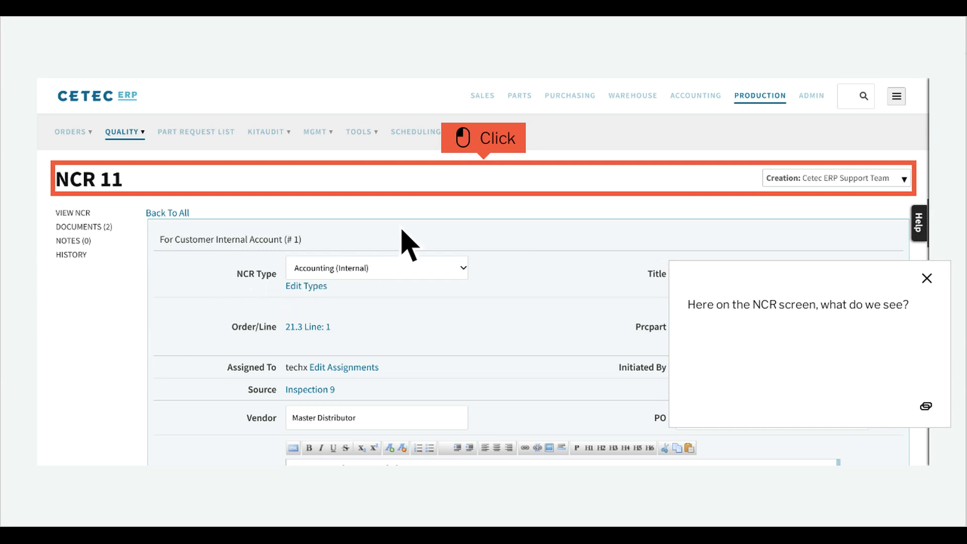
click(502, 189)
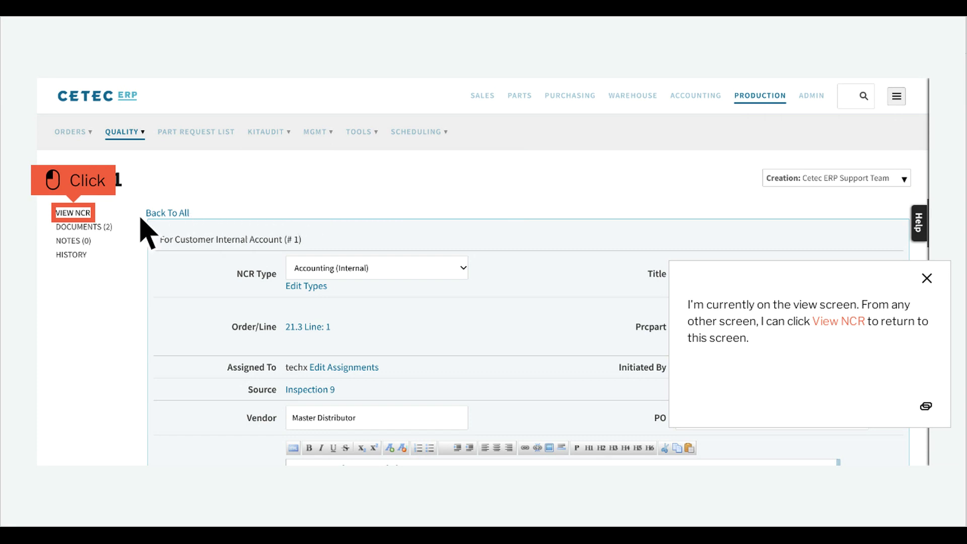
- Check NCR 11's documents, then open its Notes page, which has none
click(103, 237)
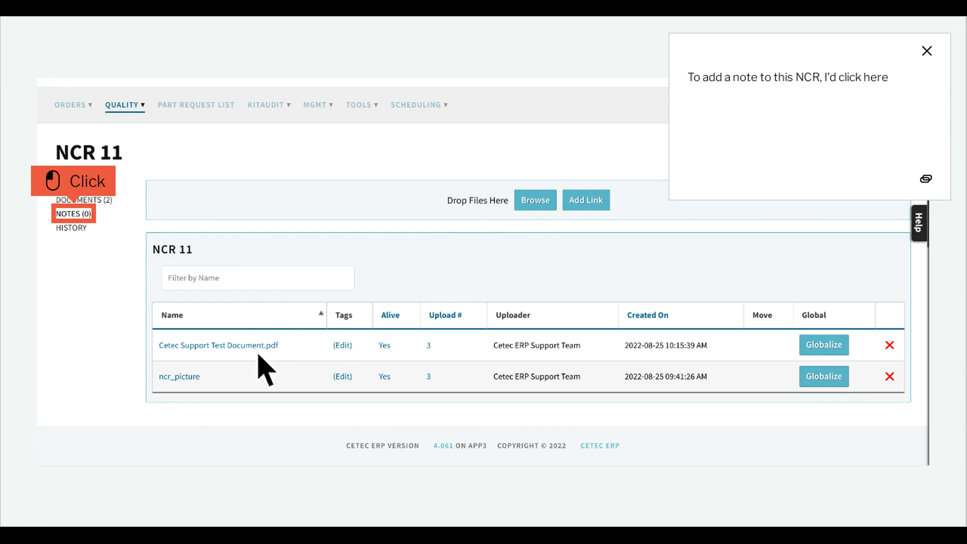
click(91, 222)
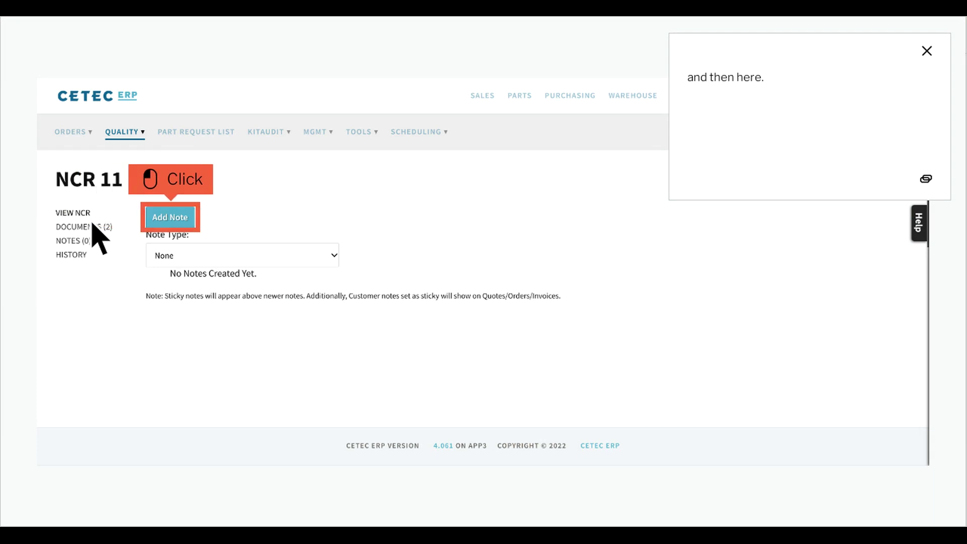
click(189, 226)
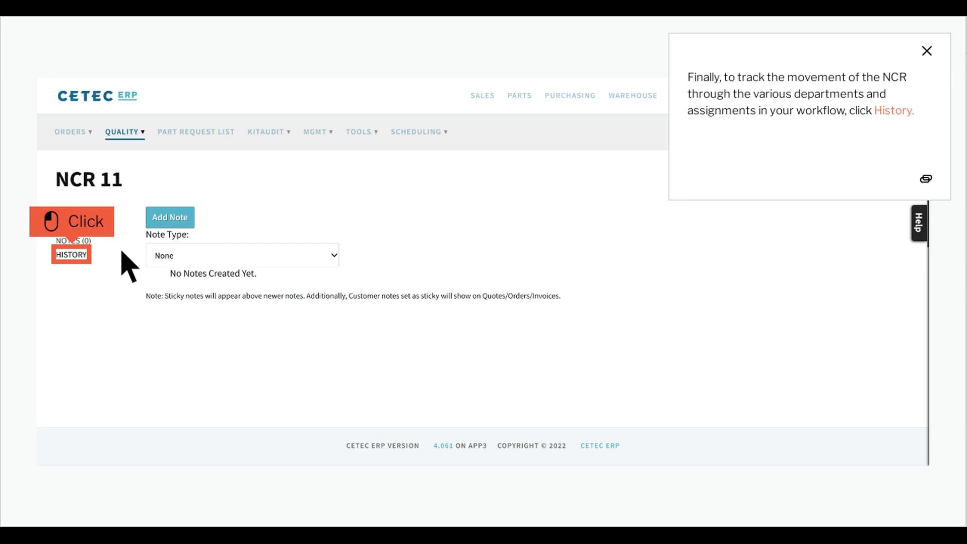
- Review the NCR History stage table, then go back to the NCR 11 record
click(89, 261)
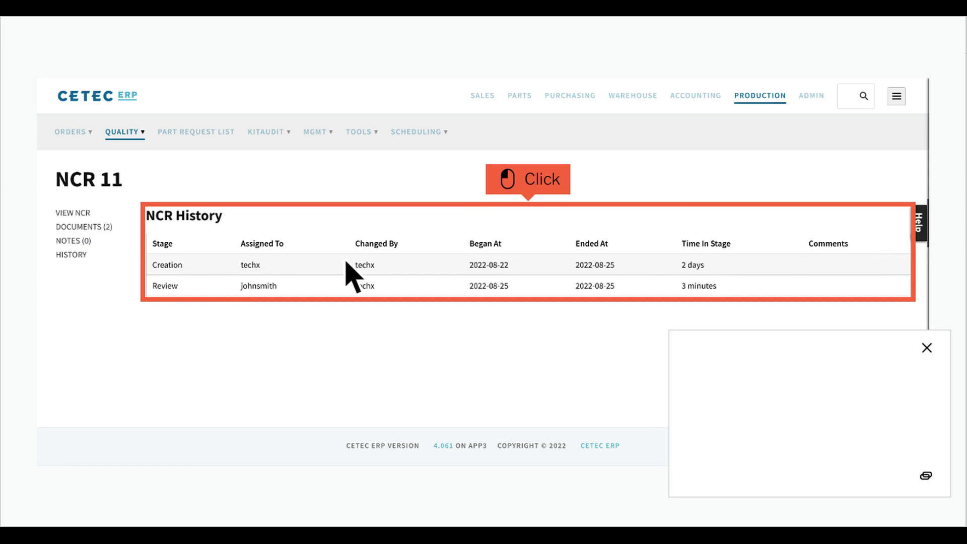
click(546, 261)
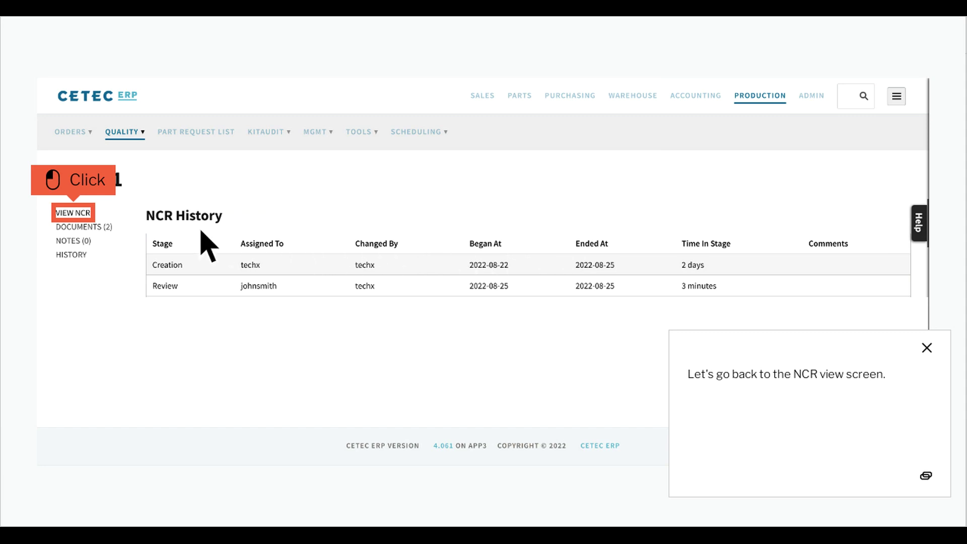
click(91, 220)
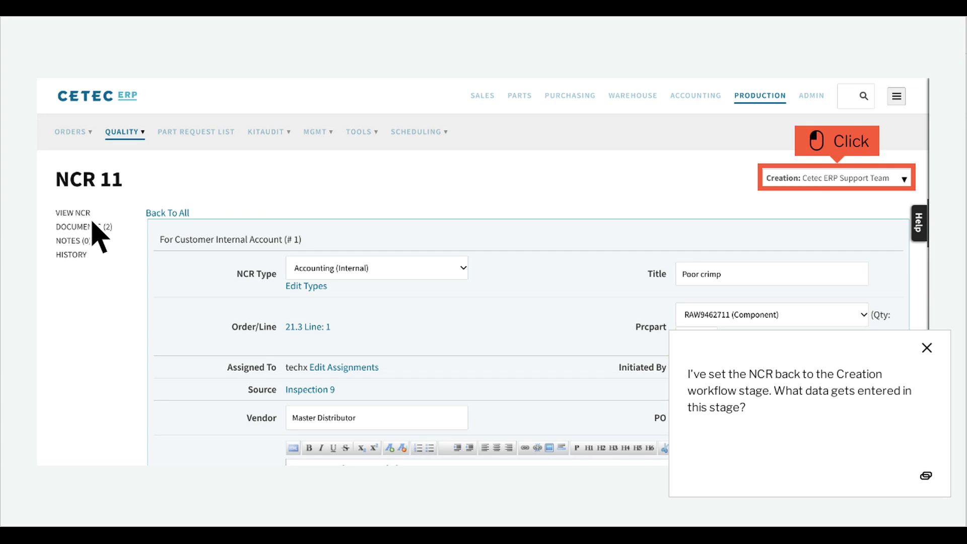
- Set the NCR Type field on NCR 11 to Production (Internal)
click(855, 187)
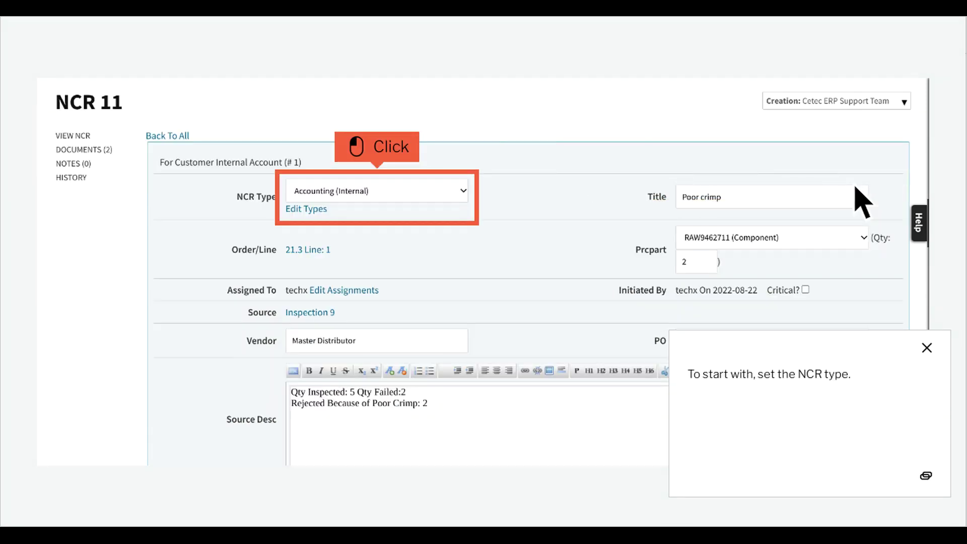
click(395, 201)
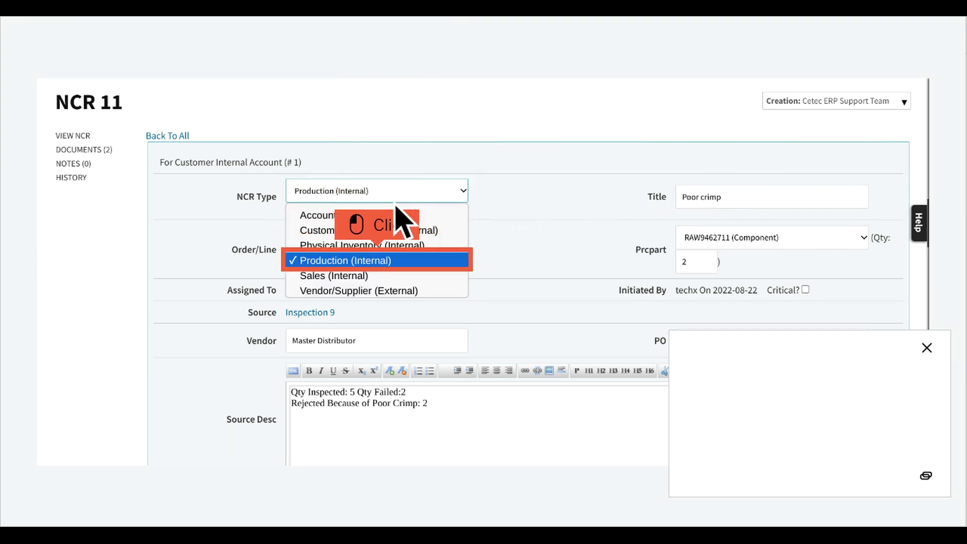
click(395, 267)
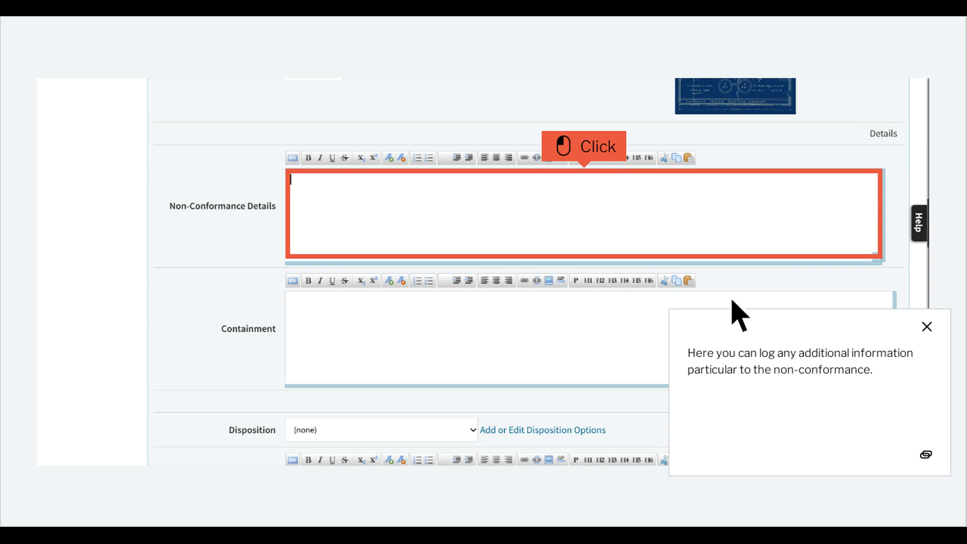
- Enter 'Non-conformance details' in the details box and 'Containment' in the Containment box
click(610, 239)
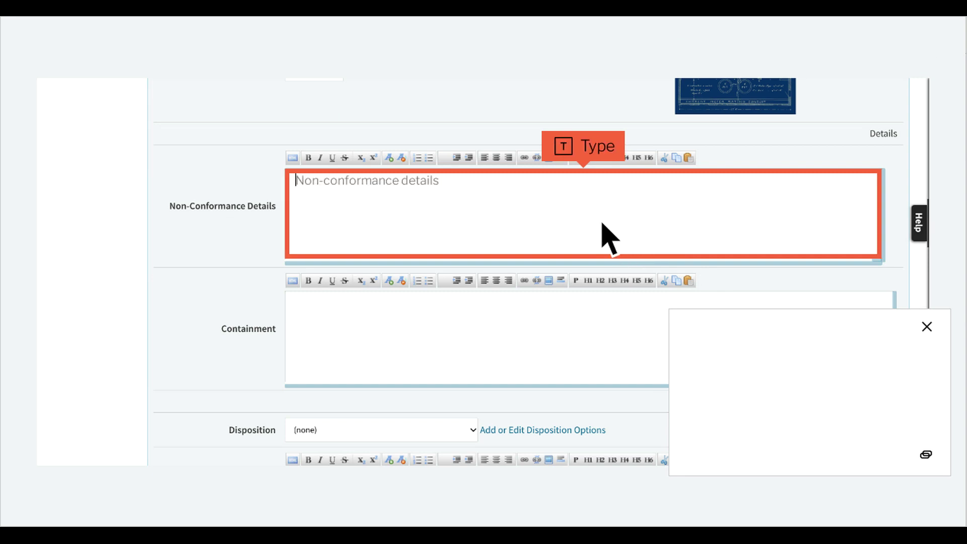
text(Non-c)
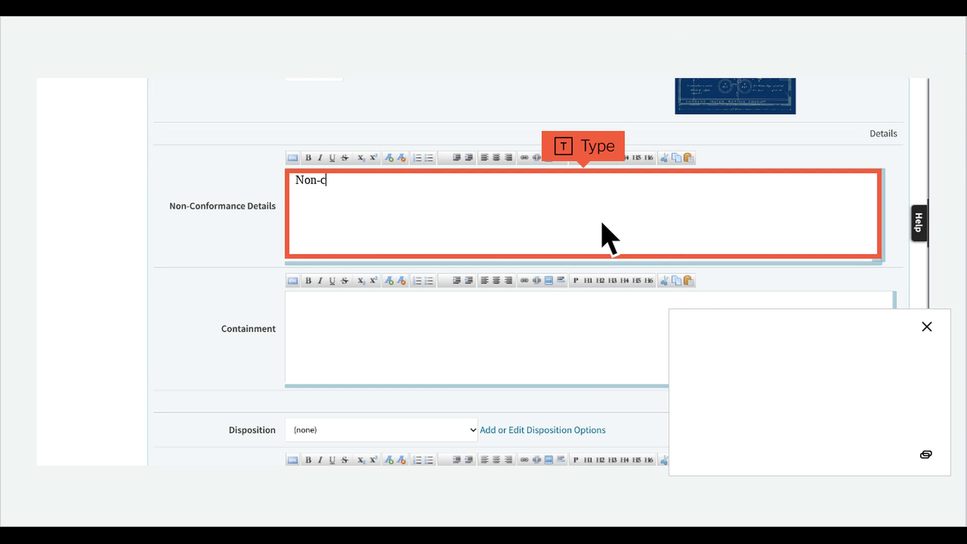
text(onformance details)
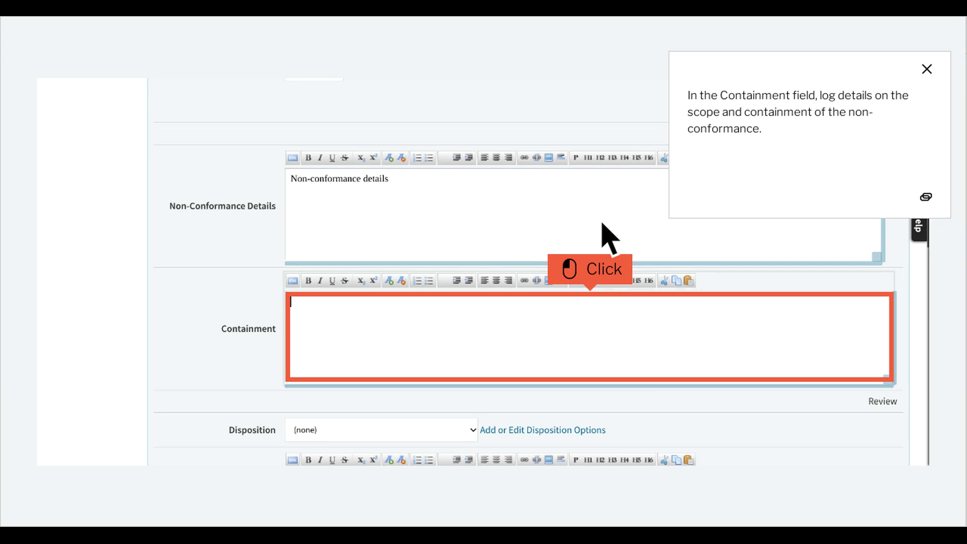
click(608, 347)
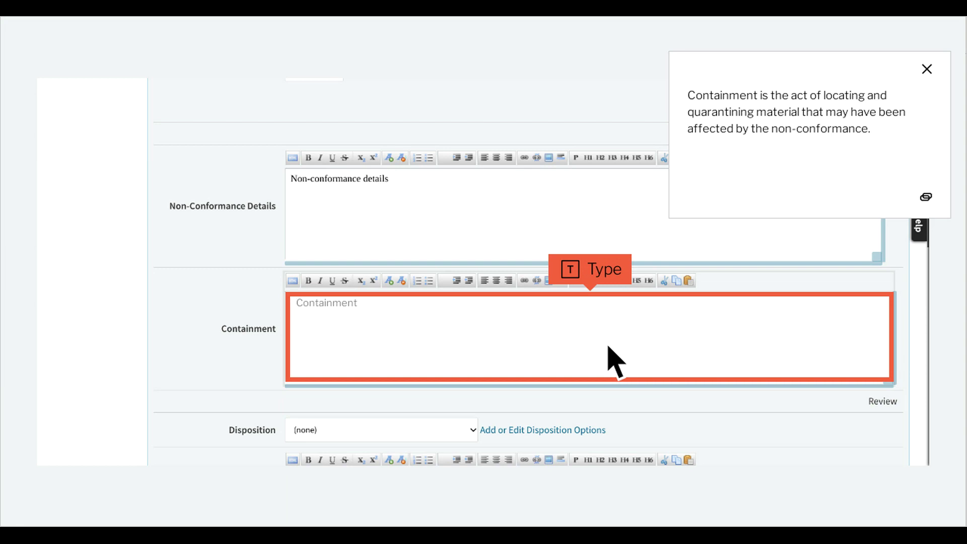
text(Containment)
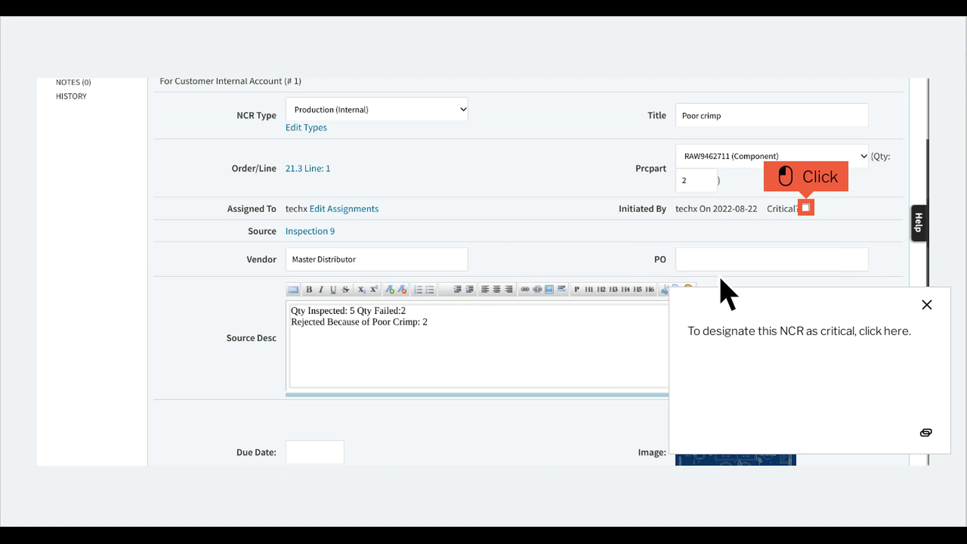
- Tick Critical? on NCR 11 and save the record with Update
click(806, 207)
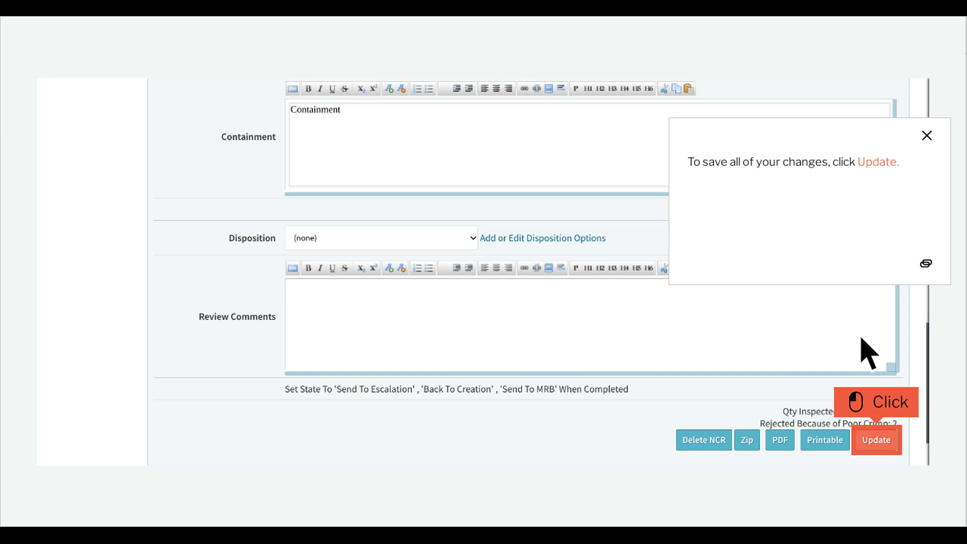
click(895, 449)
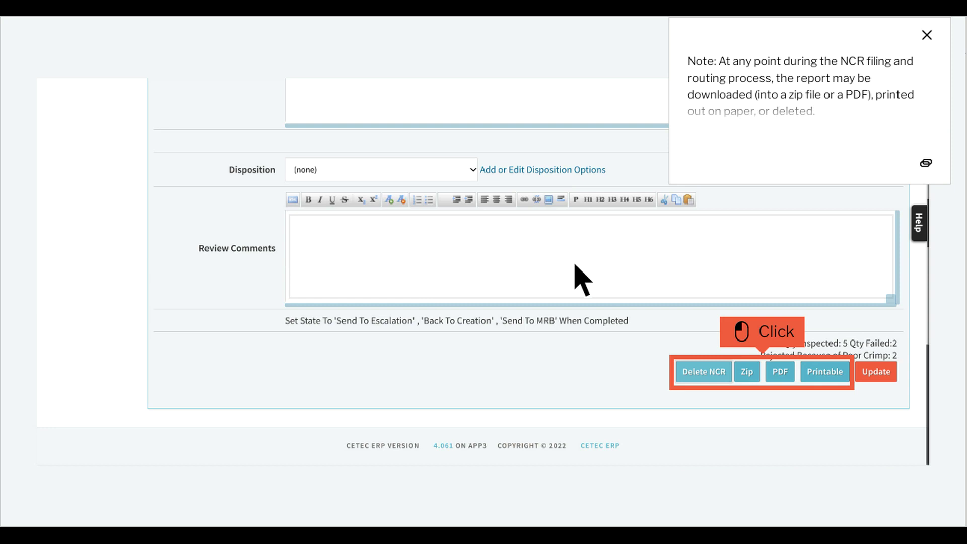
- Open the workflow state panel at the top right of NCR 11's page
click(780, 383)
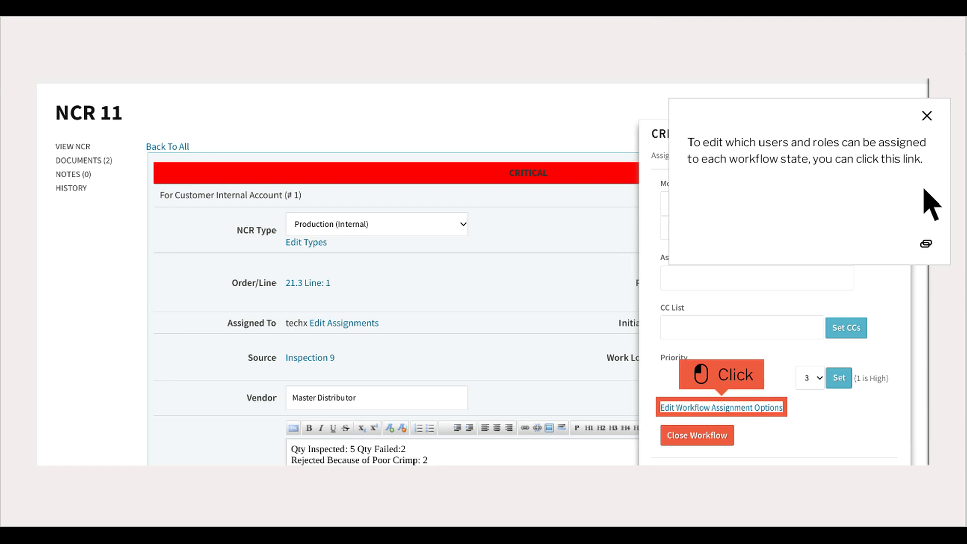
- In the workflow assignment options, allow the first two users and the Admin role in State: Review
click(740, 416)
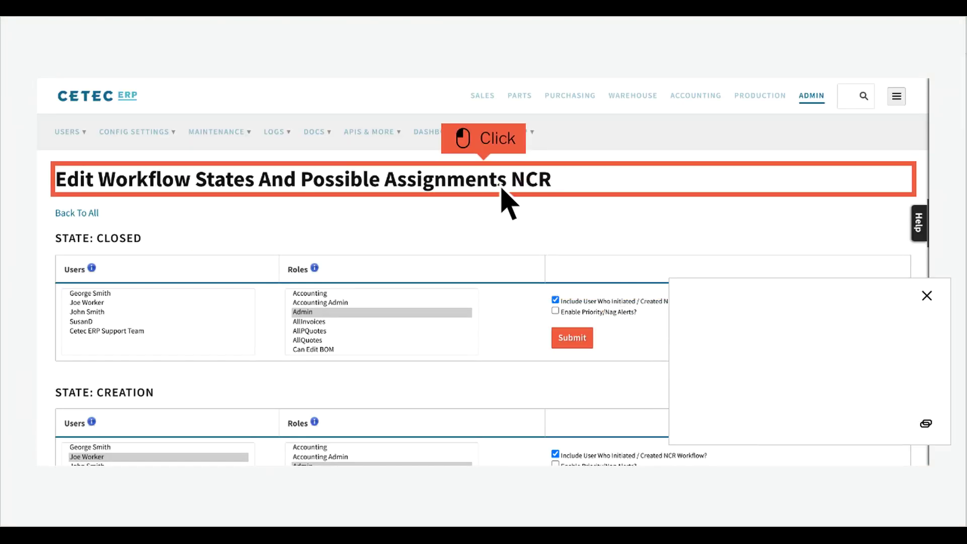
scroll(504, 196, down, 10)
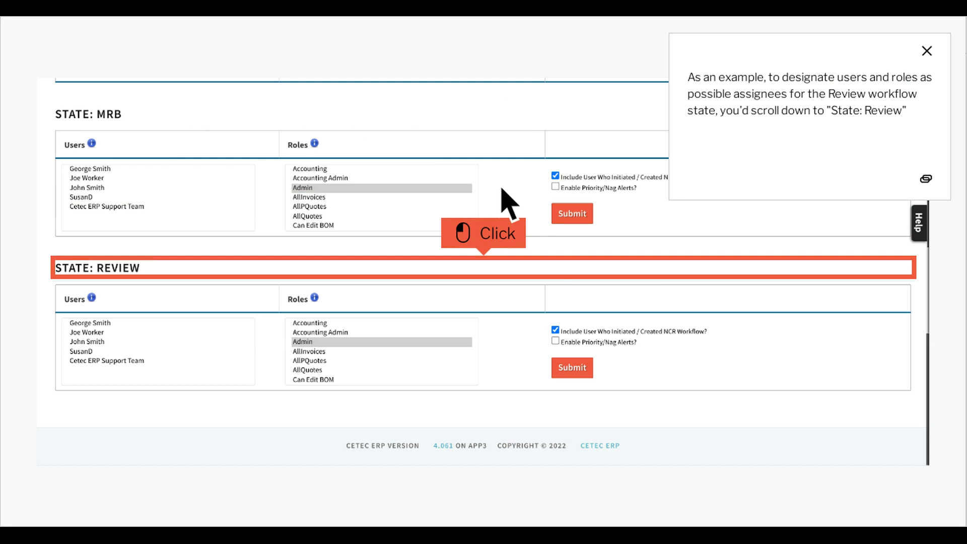
click(501, 277)
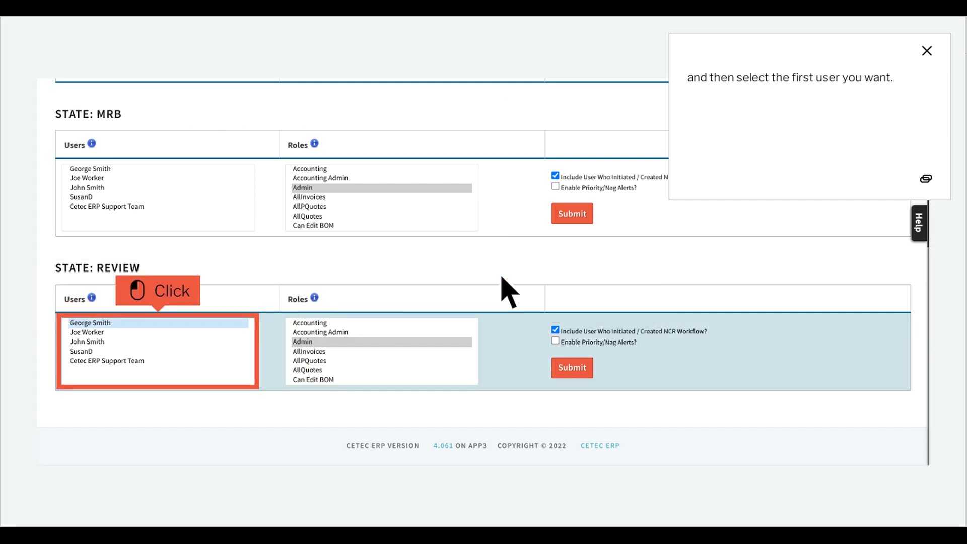
click(184, 375)
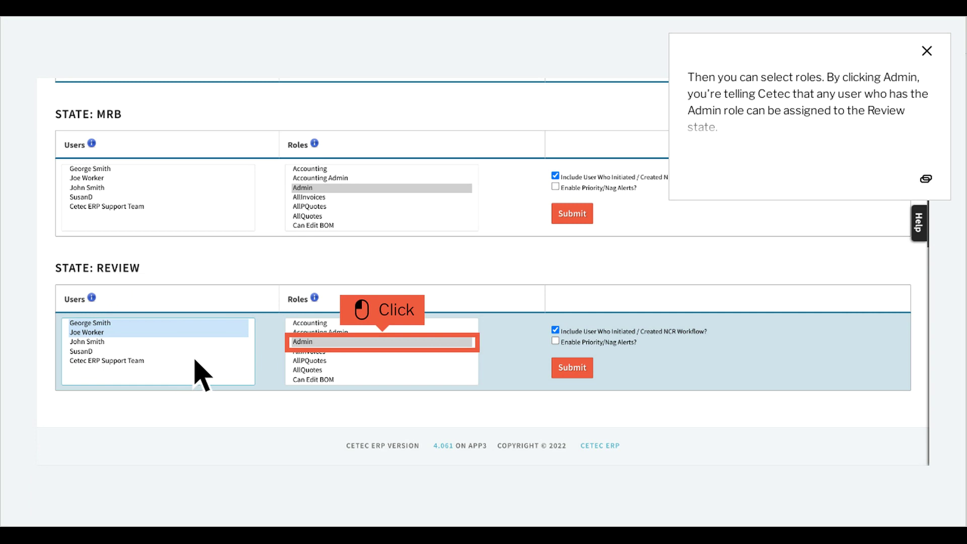
click(401, 347)
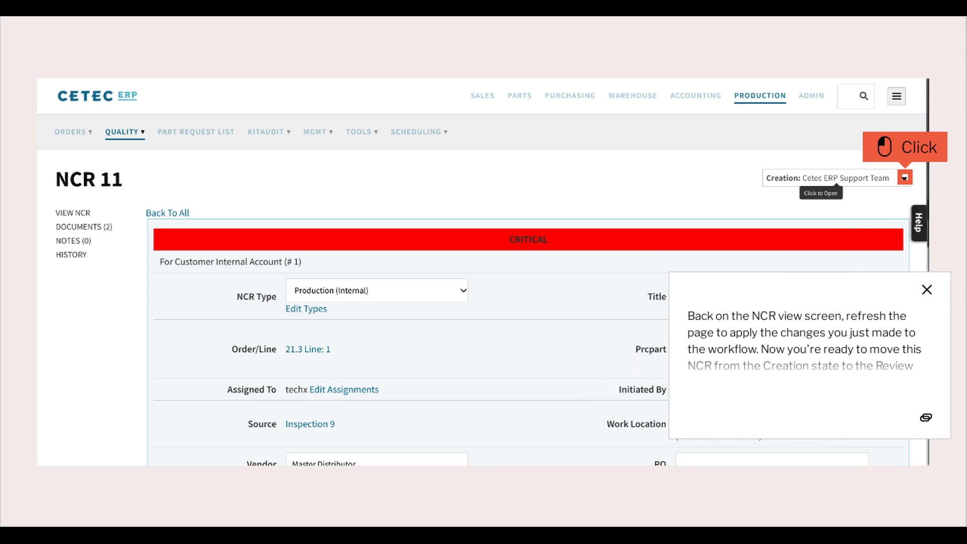
- Send NCR 11 to Review with the chosen user as assignee, and close the success banner
click(905, 178)
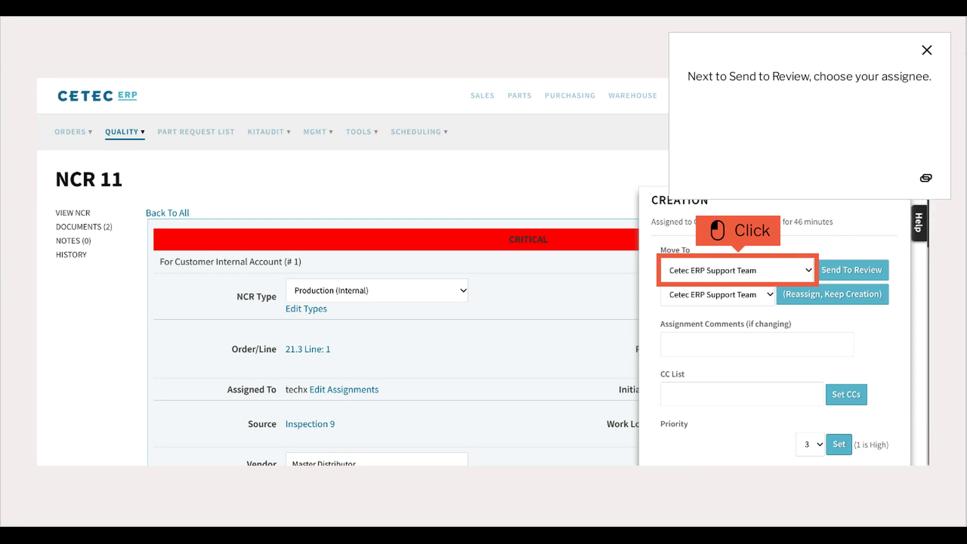
click(756, 275)
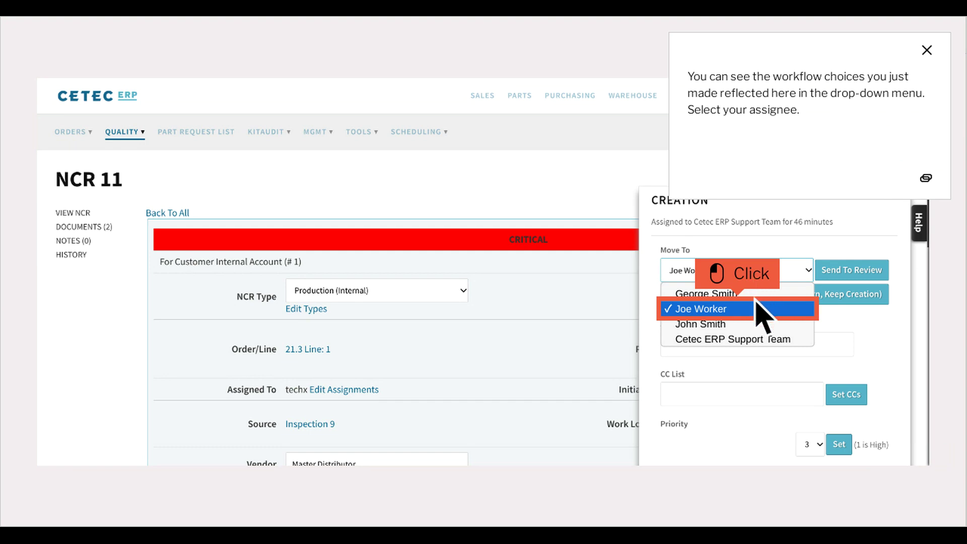
click(755, 312)
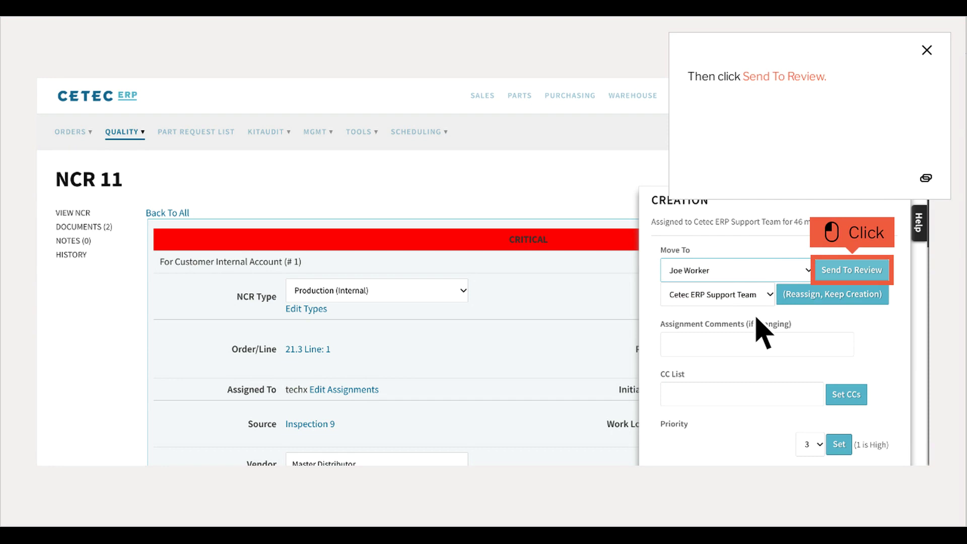
click(871, 278)
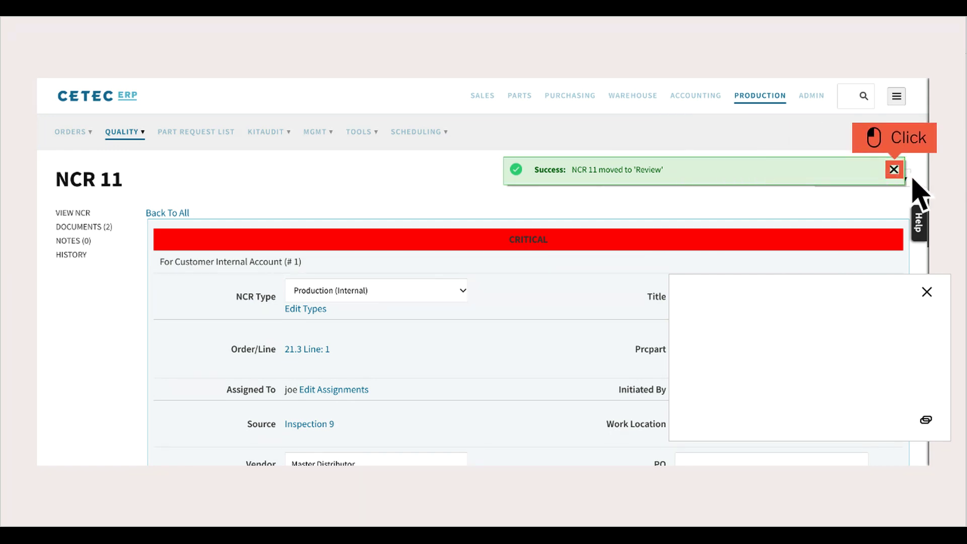
click(894, 169)
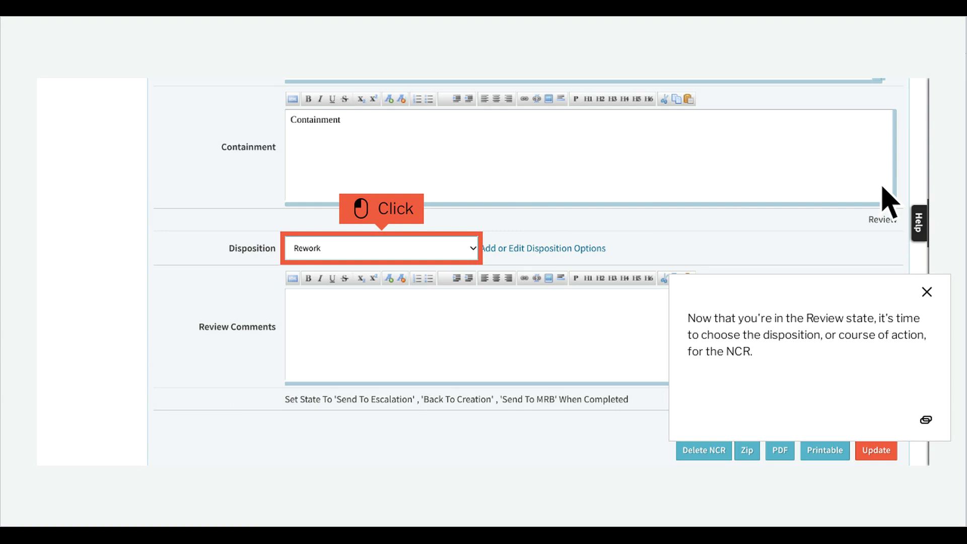
click(400, 254)
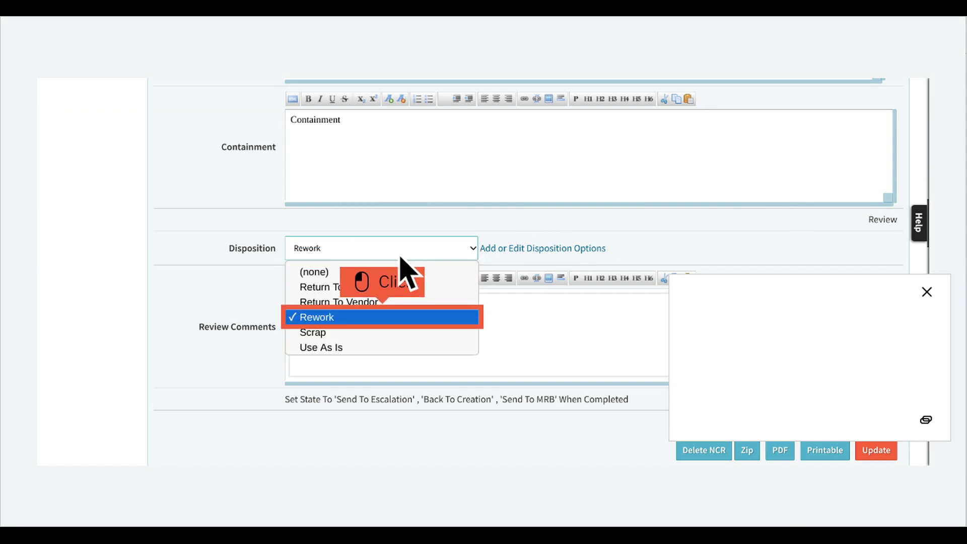
click(400, 318)
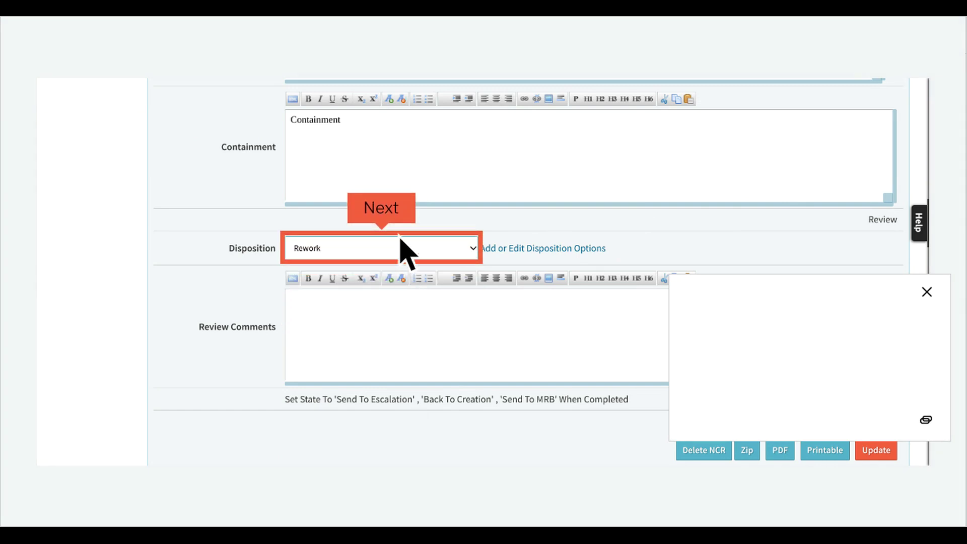
click(400, 217)
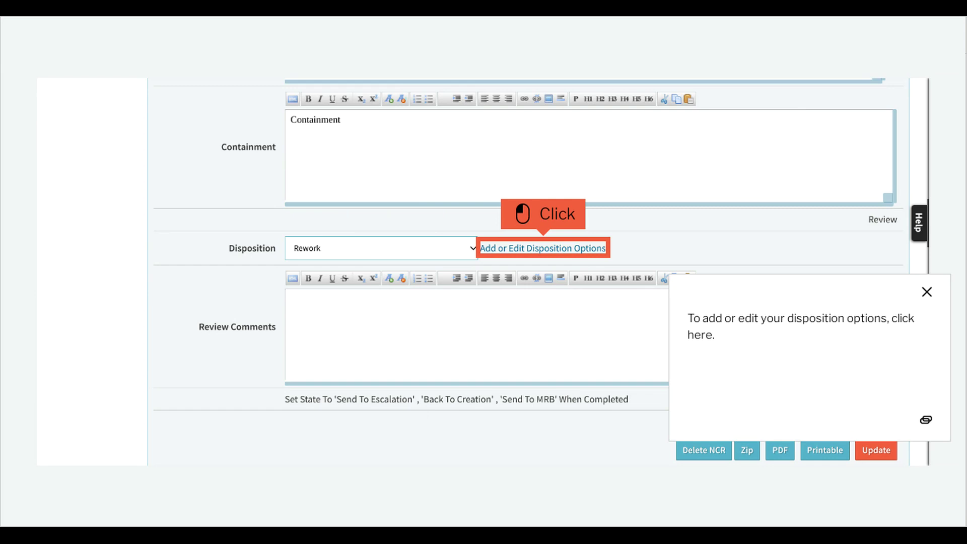
- Delete the old Use As Is row from the NCR disposition options and submit
click(562, 252)
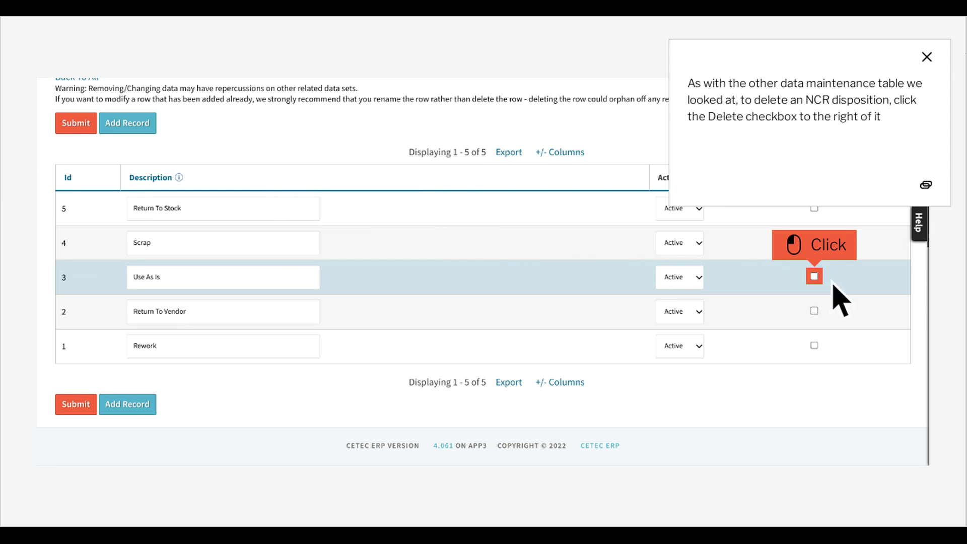
click(814, 276)
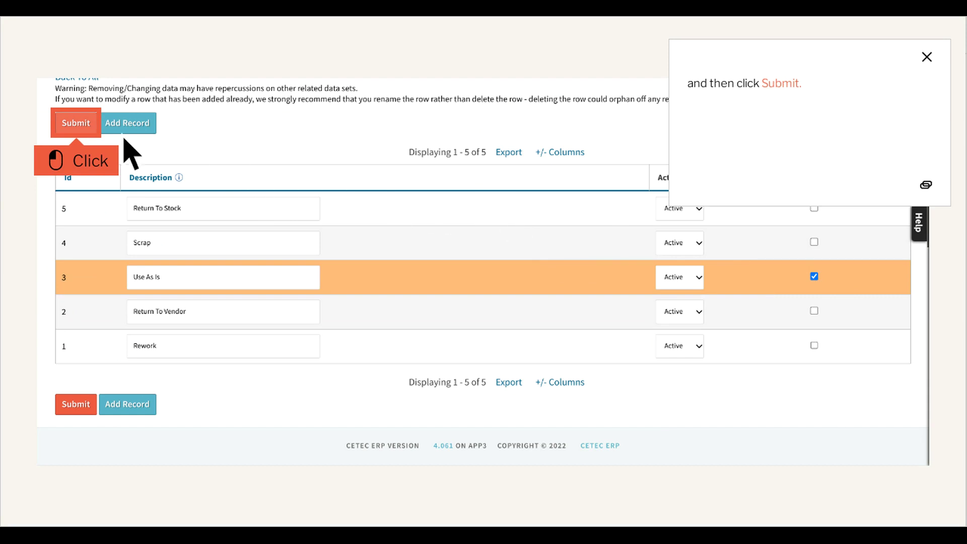
click(92, 128)
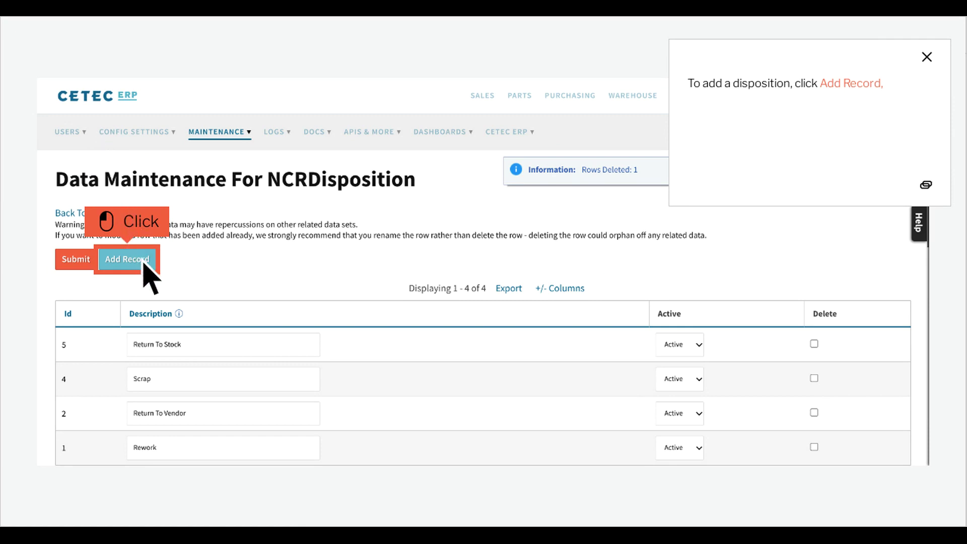
- Add a new disposition record 'Use As Is' with Active status and submit it
click(127, 259)
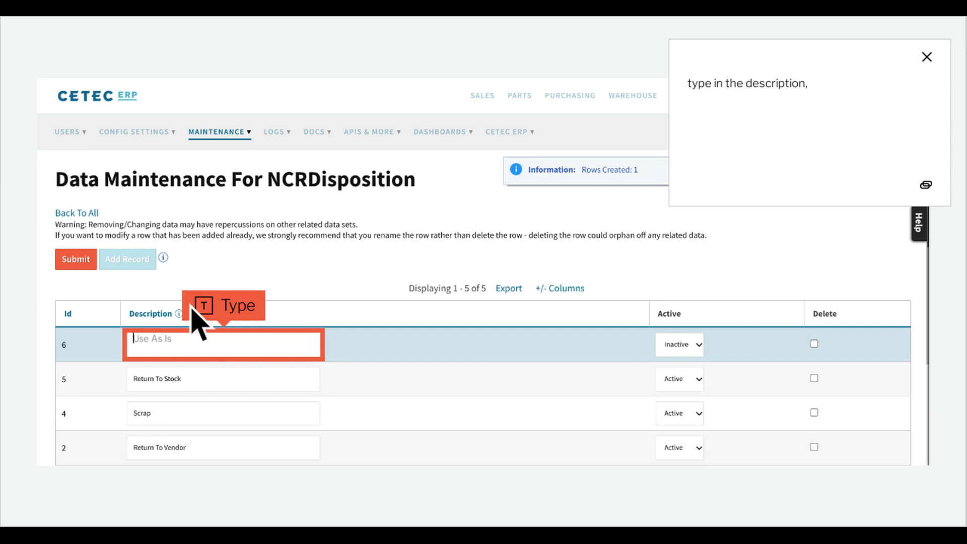
text(Use A)
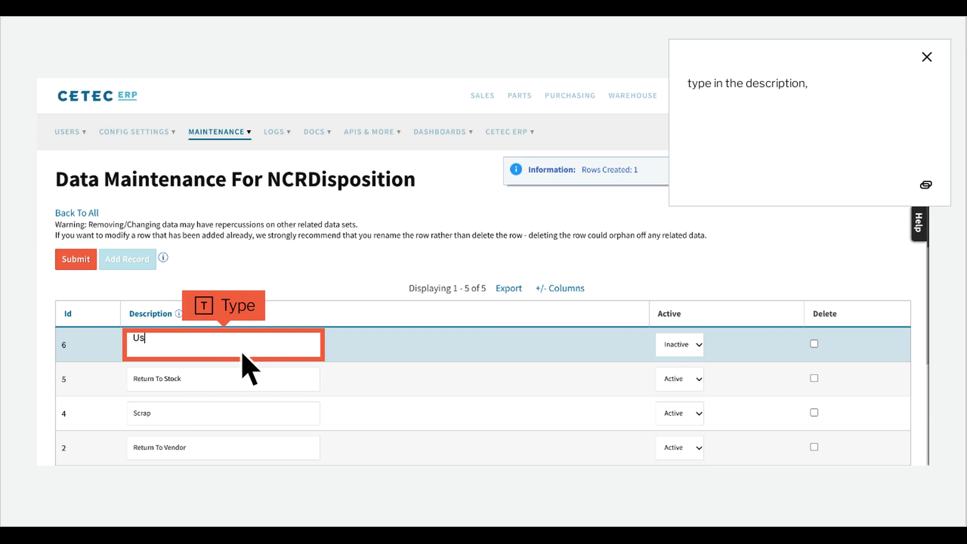
text(s Is)
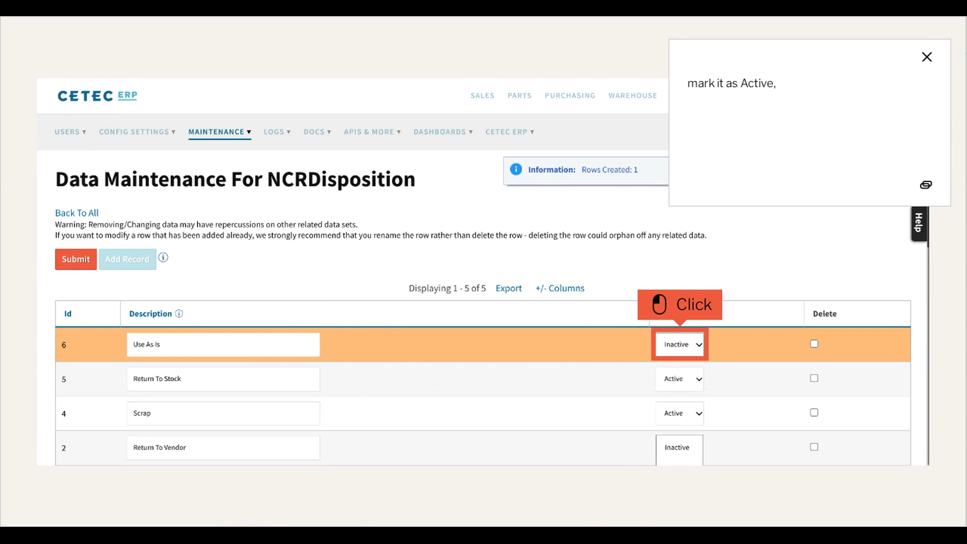
click(697, 347)
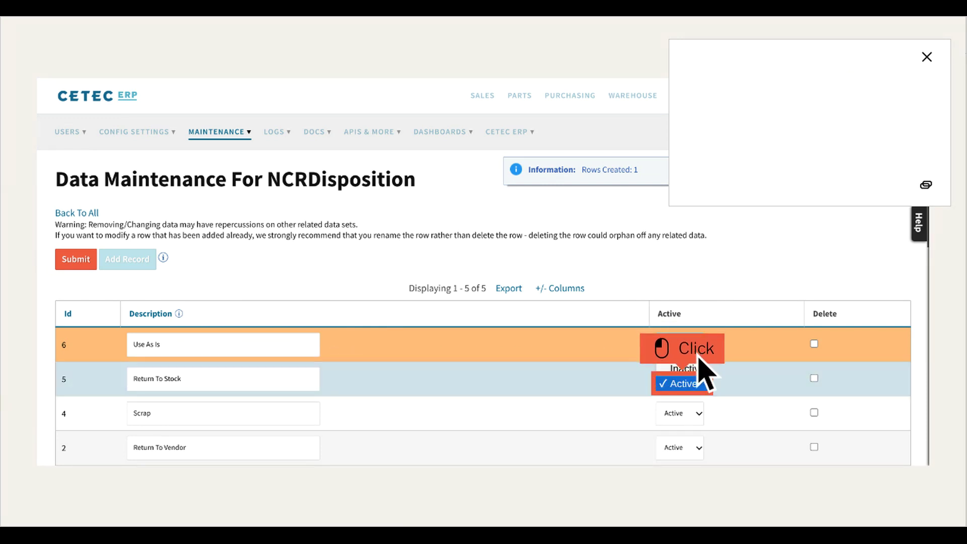
click(700, 390)
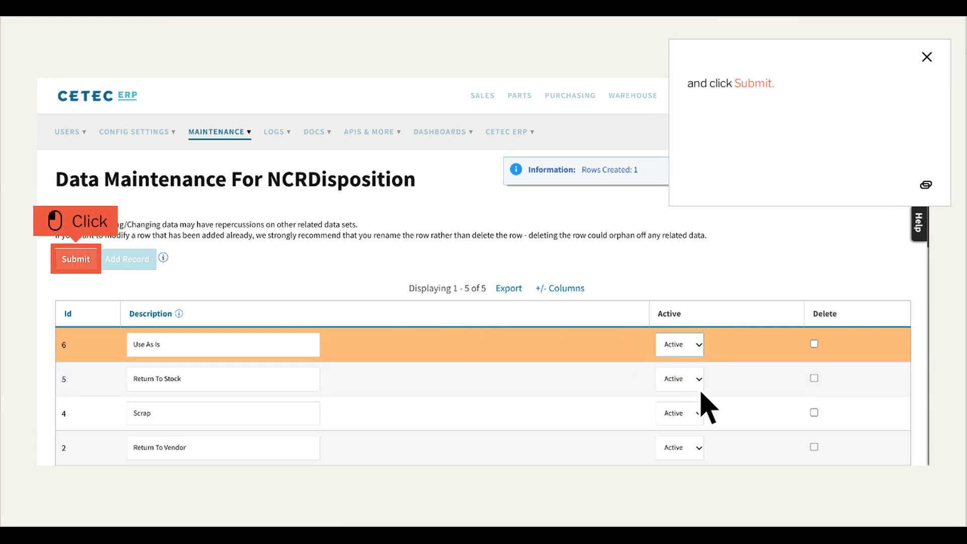
click(94, 267)
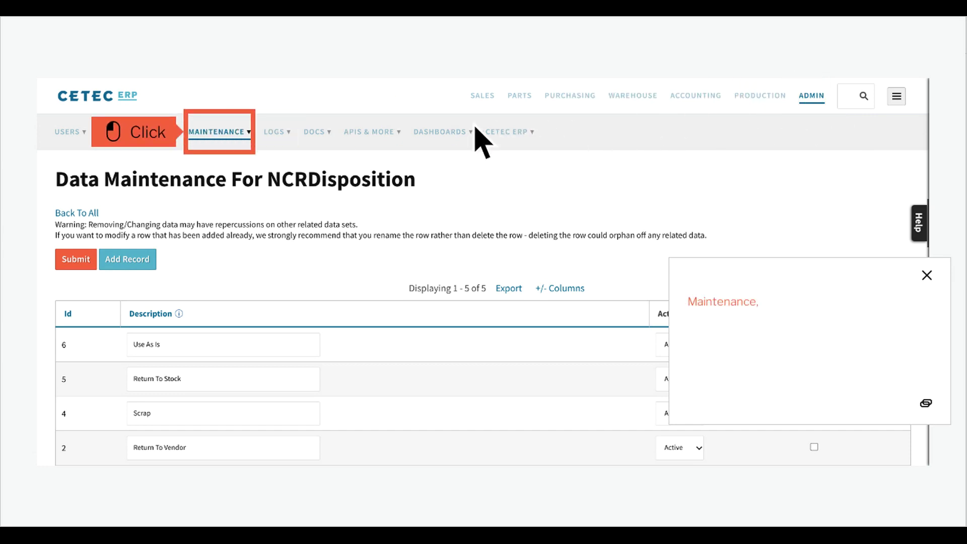
- Open the NCRDisposition table through Maintenance > Data Maintenance
click(238, 142)
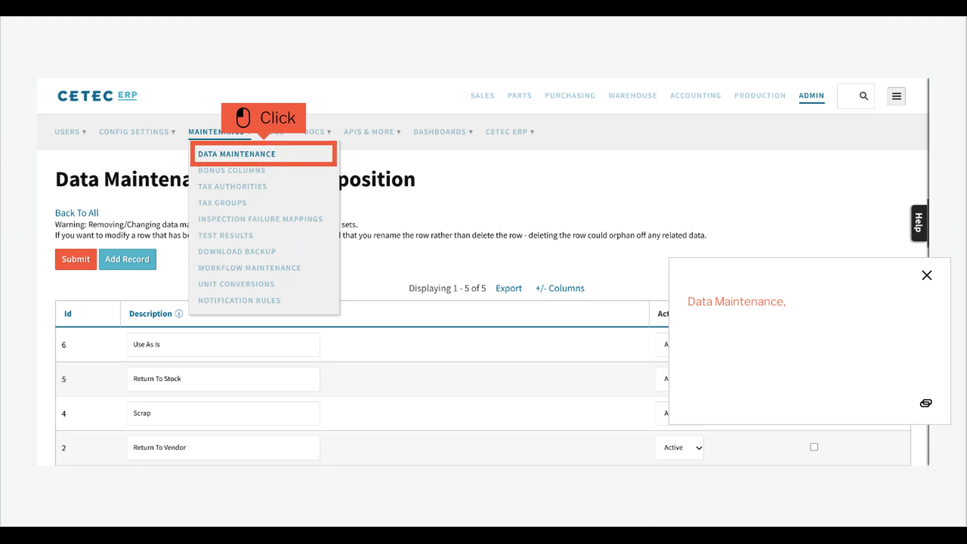
click(283, 162)
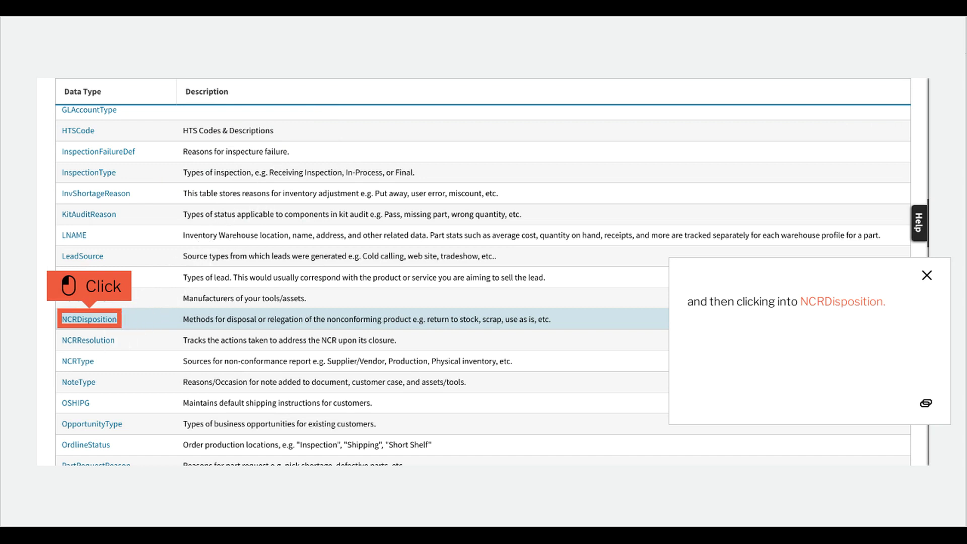
click(107, 327)
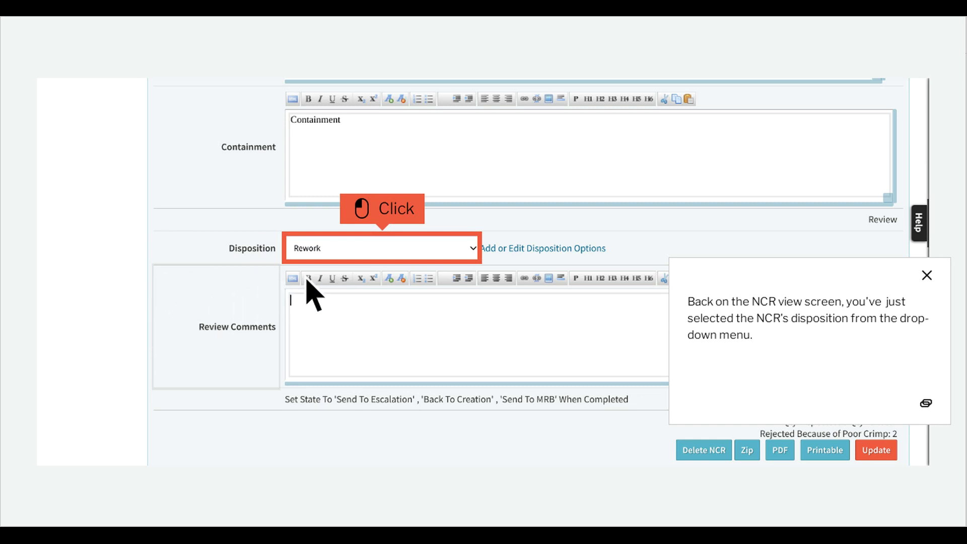
- Enter review comment 'I checked this over and determined that we need to rework this.', signed by the reviewer, and update
click(401, 256)
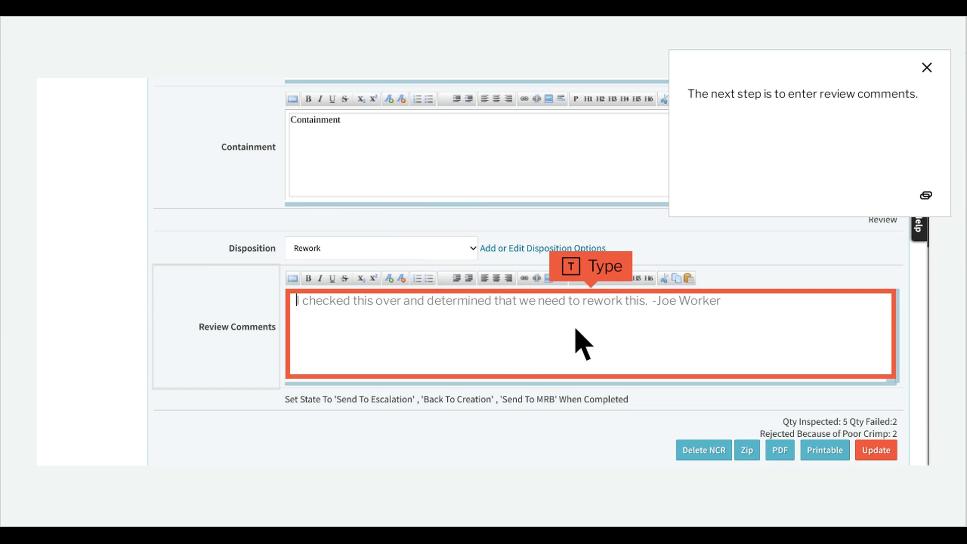
text(I ch)
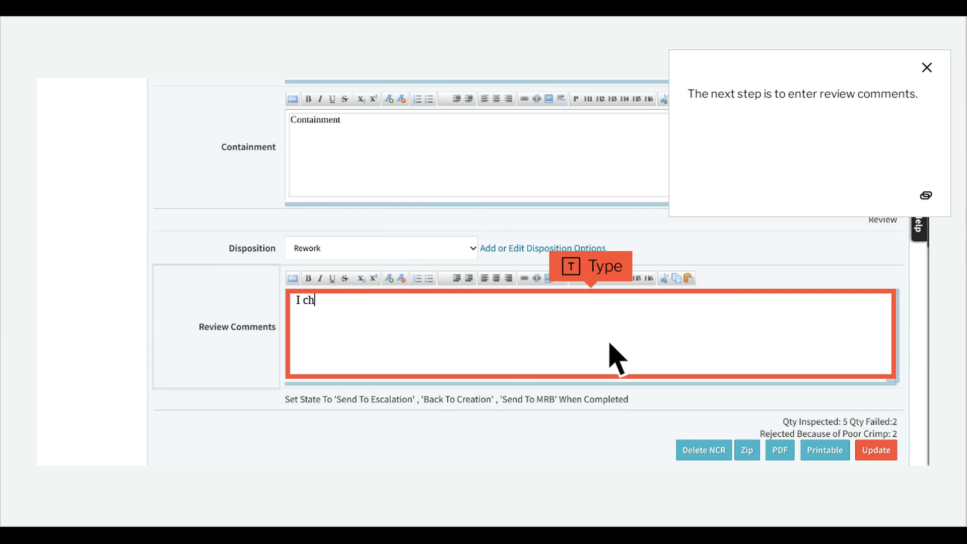
text(ecked this over and )
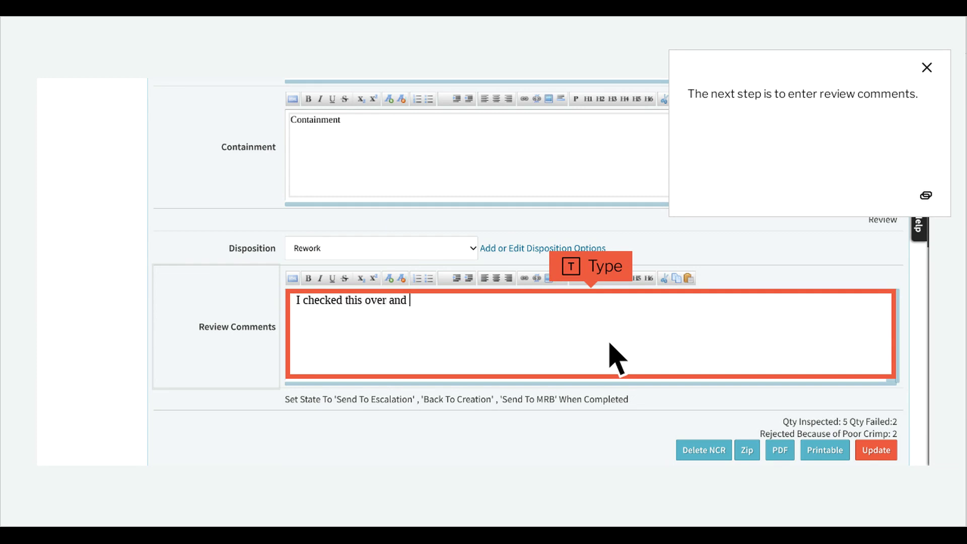
text(determined that we )
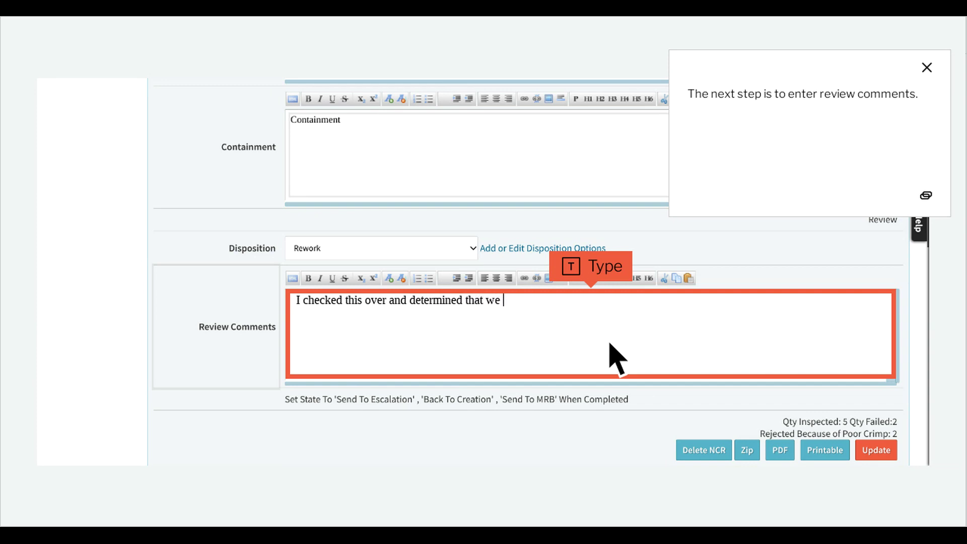
text(need to rework this.  -Joe Wor)
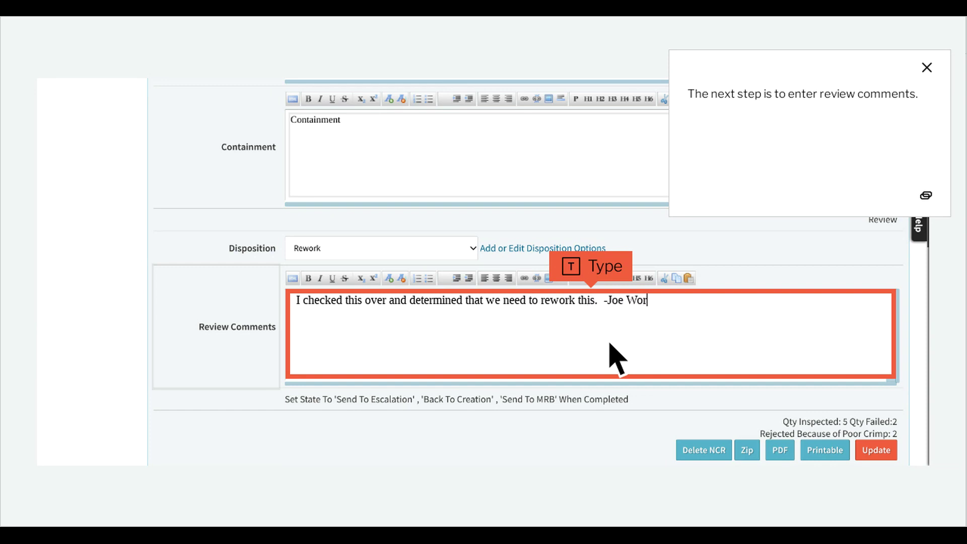
text(ker)
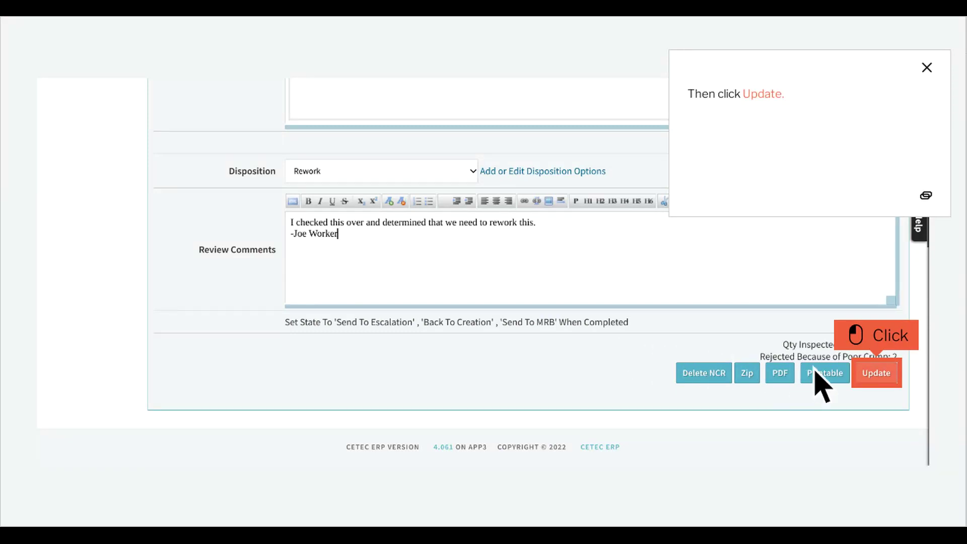
click(876, 373)
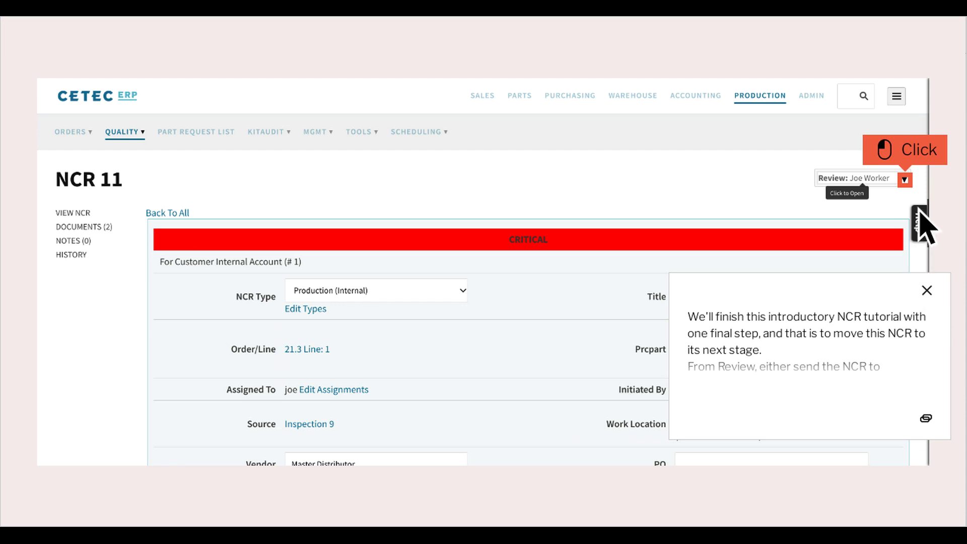
- Send NCR 11 to Escalation under the chosen assignee, close the banner, and return to the NCRs list
click(905, 180)
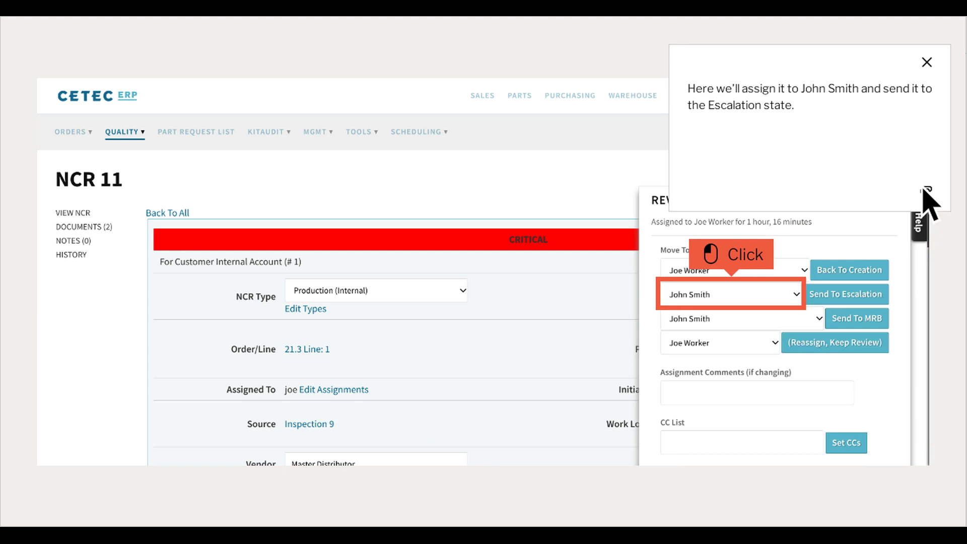
click(750, 303)
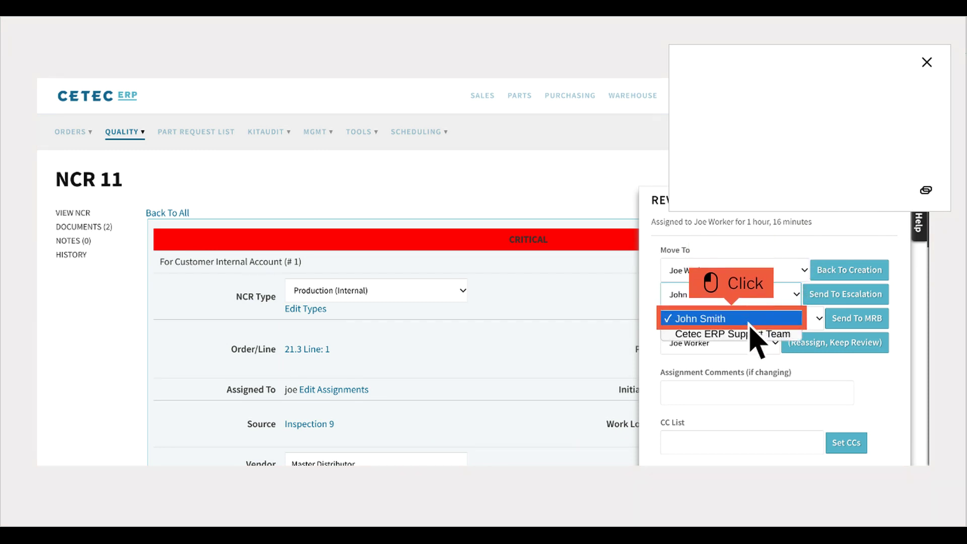
click(749, 324)
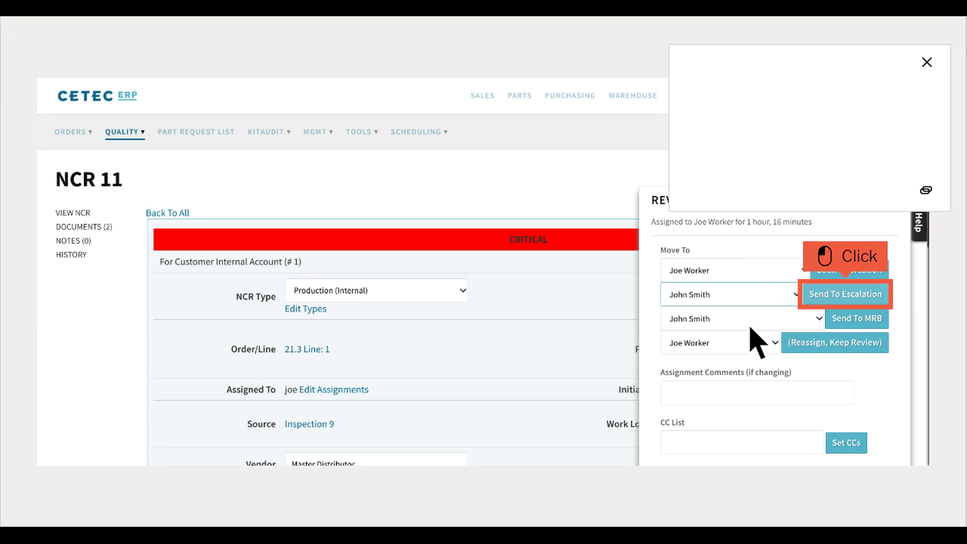
click(869, 317)
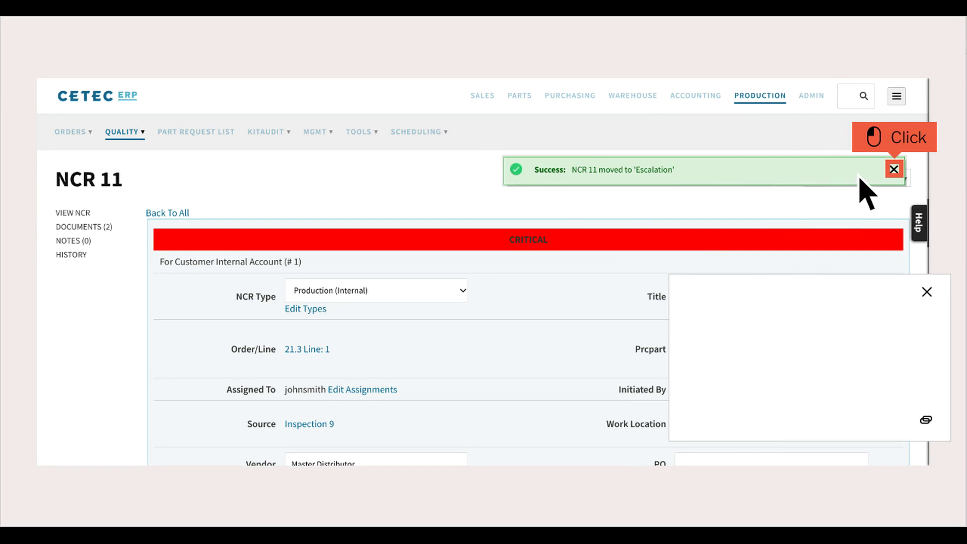
click(893, 169)
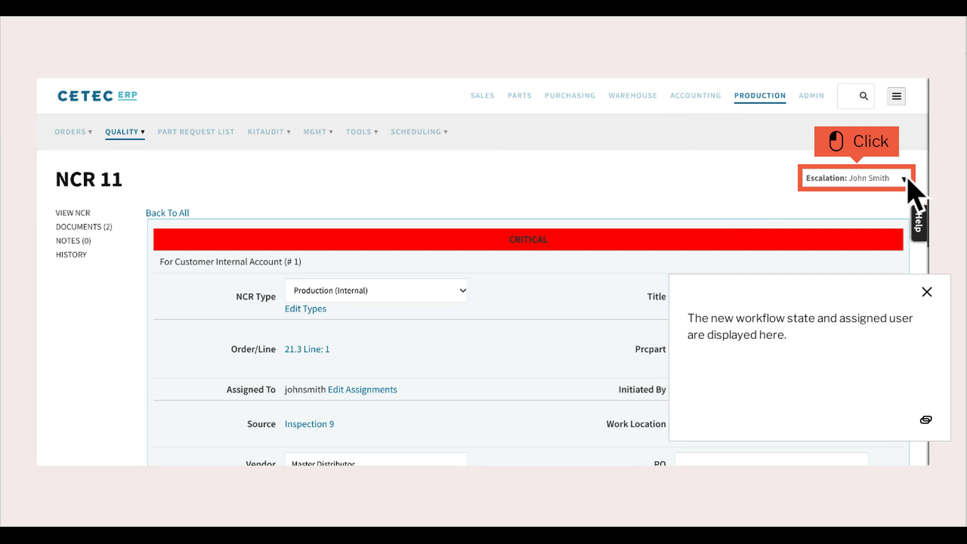
click(876, 188)
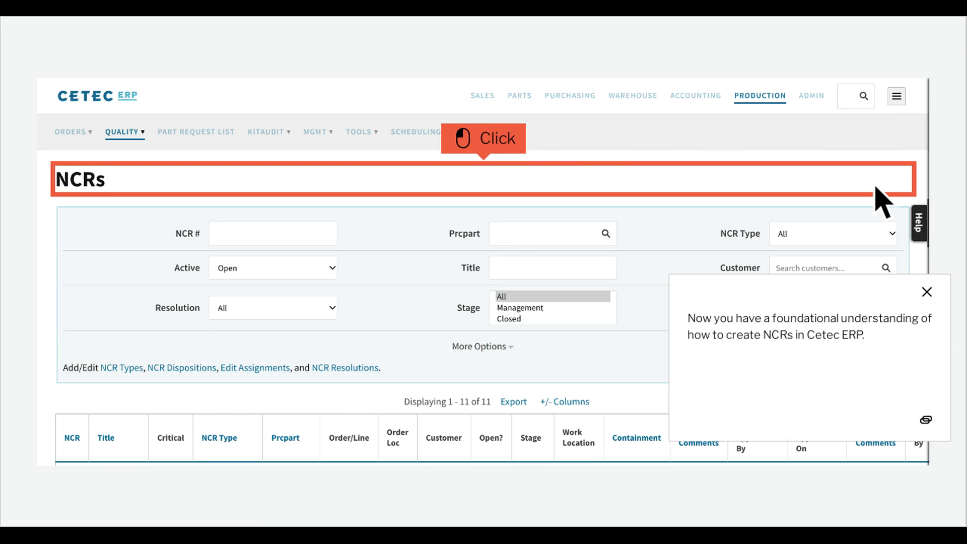